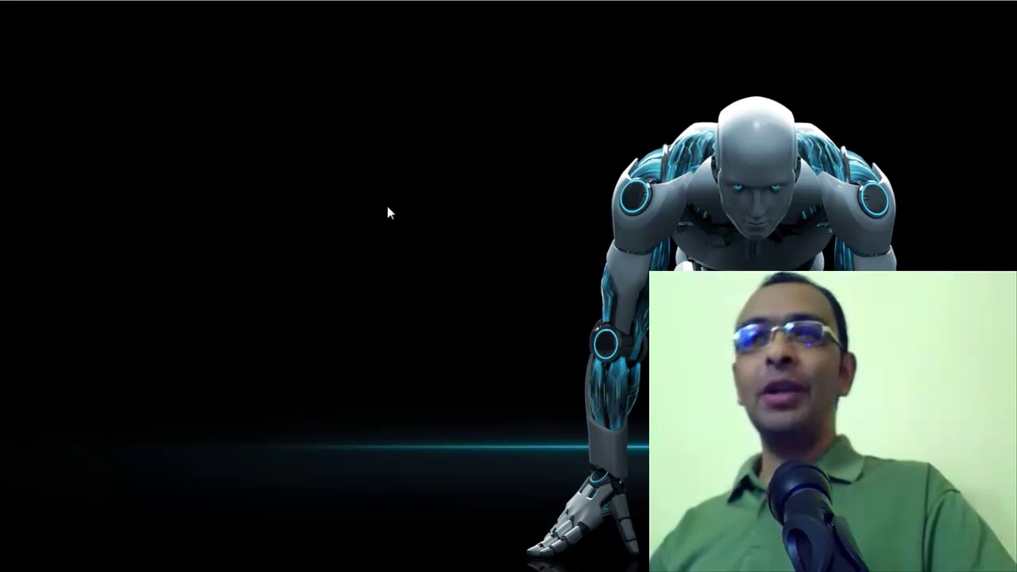
Switch to SketchUp and open the 3D Warehouse browser for getting models.
{"action": "left_click", "coordinate": [367, 7]}
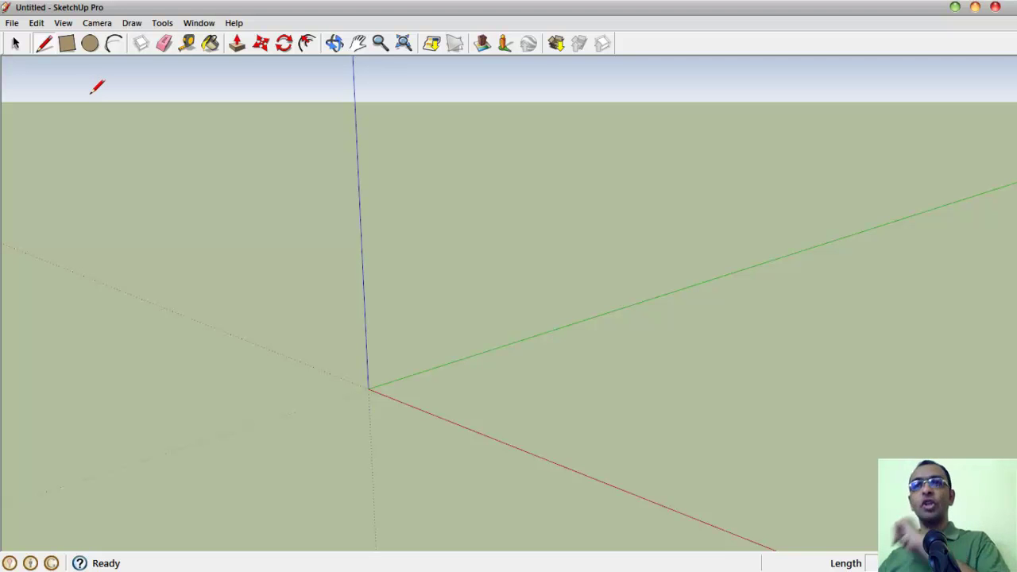
{"action": "left_click", "coordinate": [4, 26]}
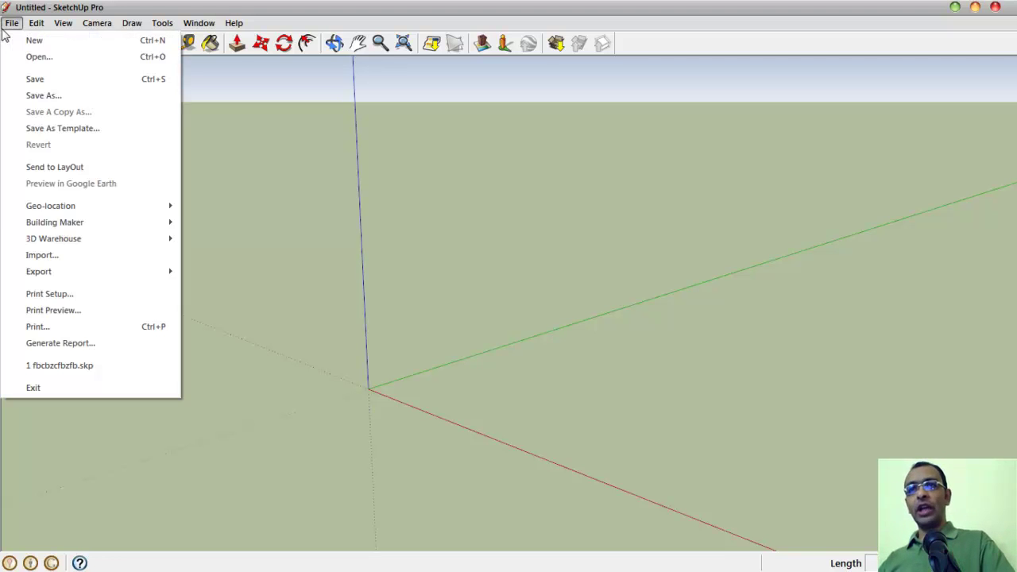
{"action": "mouse_move", "coordinate": [84, 248]}
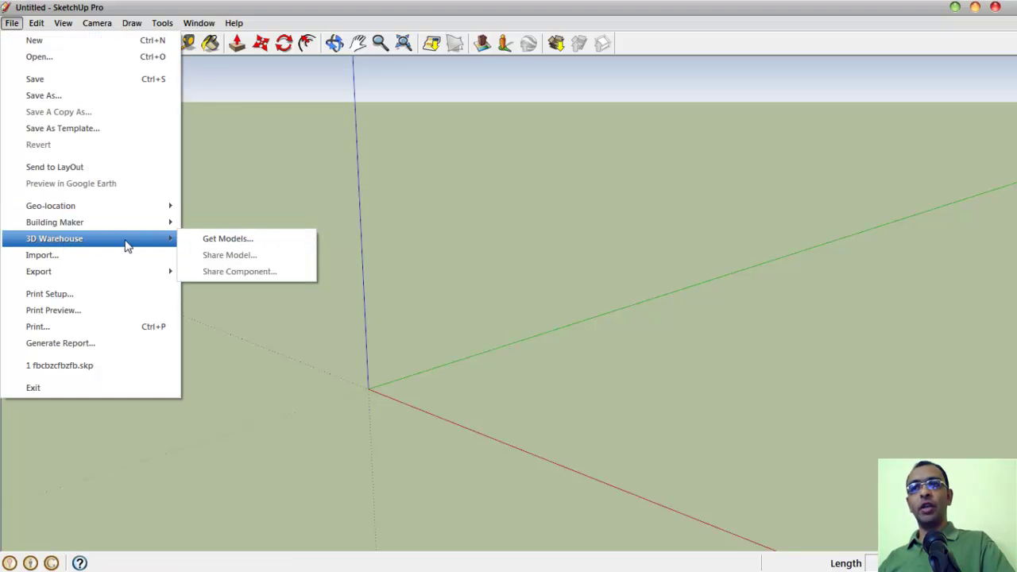
{"action": "left_click", "coordinate": [251, 237]}
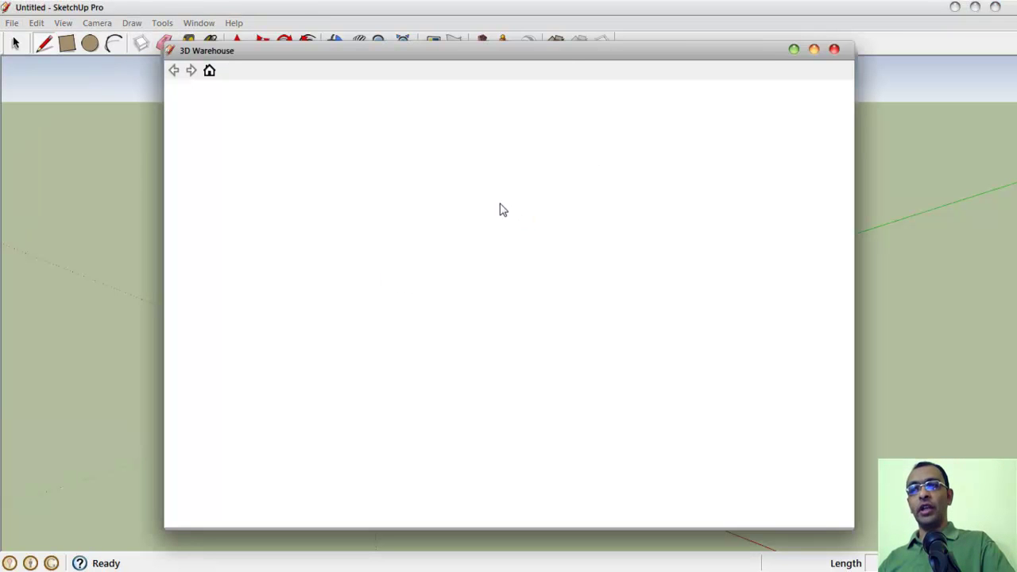
{"action": "left_click_drag", "start_coordinate": [565, 59], "coordinate": [535, 45]}
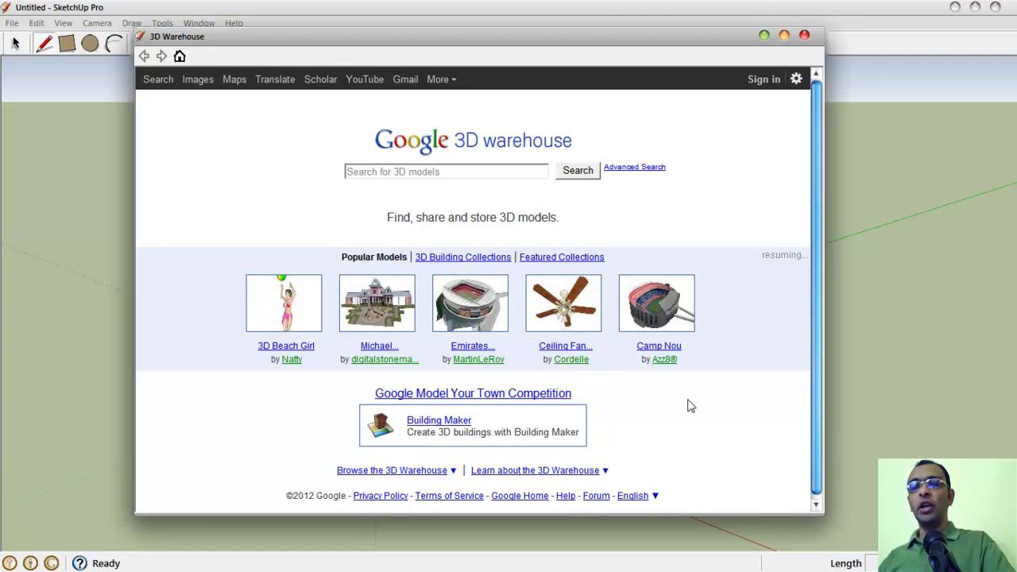
Search the 3D Warehouse for "avatar ships" and look through the results.
{"action": "left_click", "coordinate": [466, 170]}
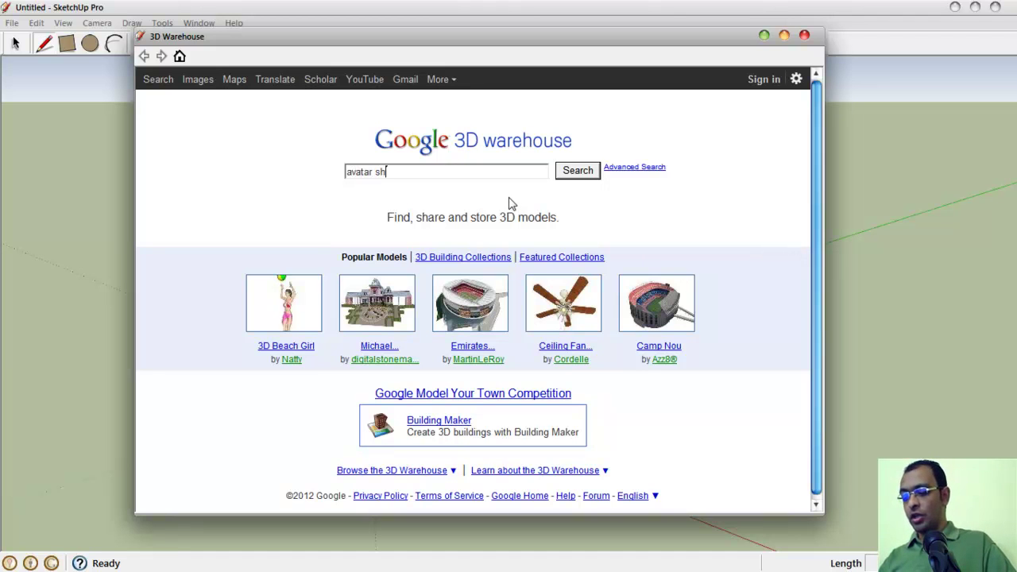
{"action": "left_click", "coordinate": [580, 171]}
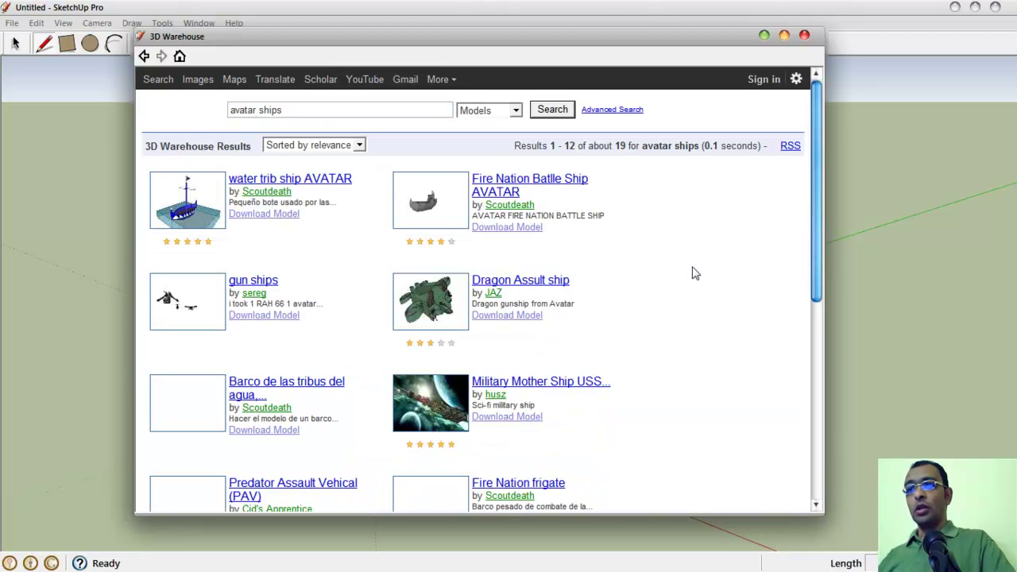
{"action": "scroll", "coordinate": [693, 273], "scroll_direction": "down", "scroll_amount": 10}
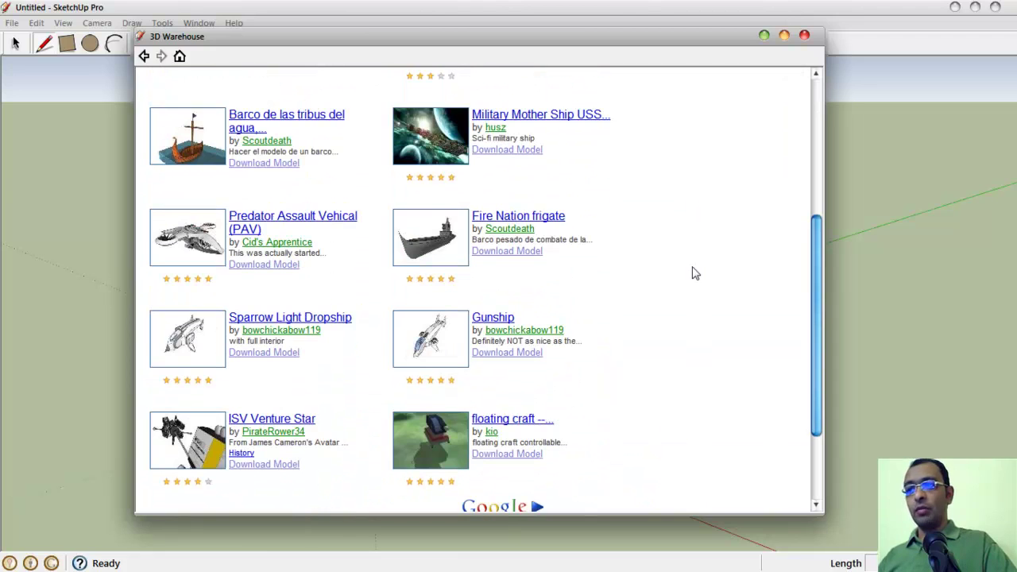
{"action": "scroll", "coordinate": [693, 273], "scroll_direction": "up", "scroll_amount": 10}
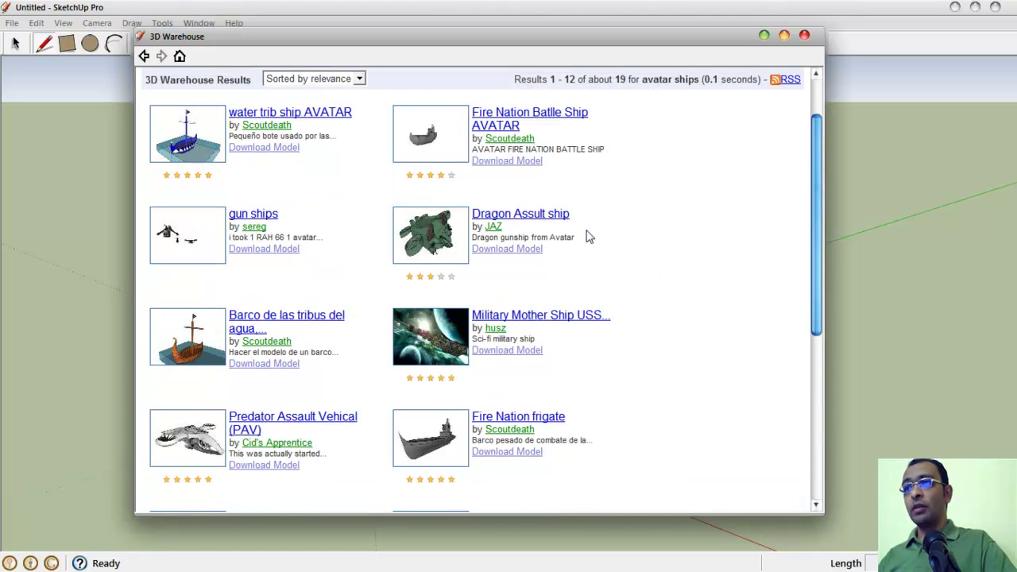
Open the Dragon Assult ship model page and browse the related models by the same author.
{"action": "left_click", "coordinate": [442, 234]}
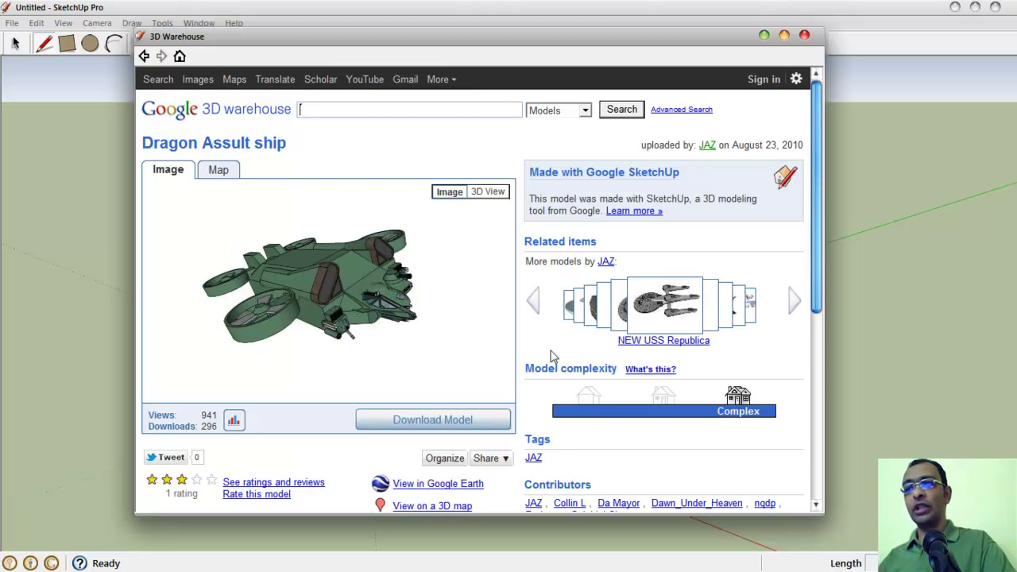
{"action": "scroll", "coordinate": [334, 307], "scroll_direction": "down", "scroll_amount": 4}
{"action": "scroll", "coordinate": [334, 307], "scroll_direction": "up", "scroll_amount": 4}
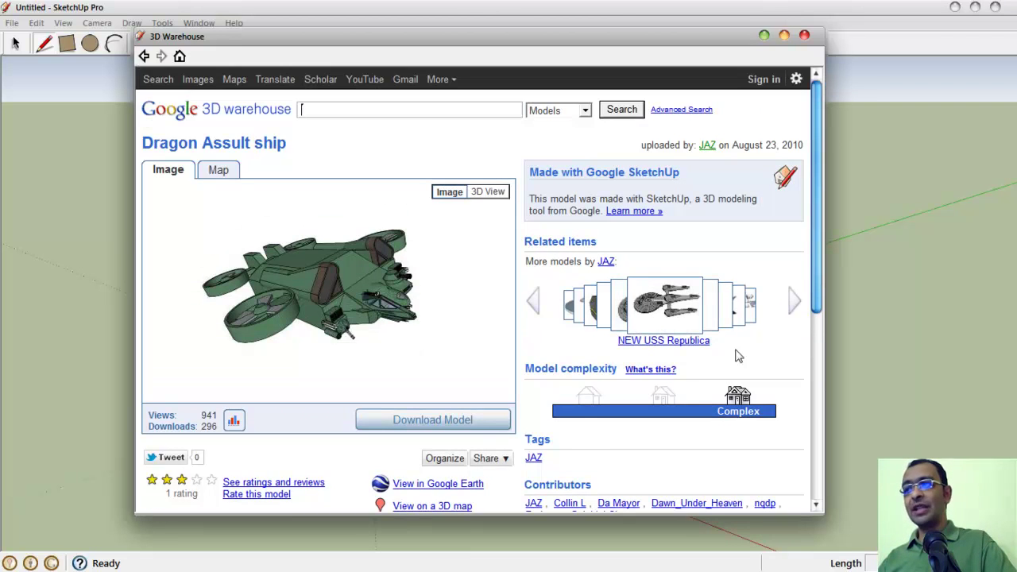
{"action": "left_click", "coordinate": [793, 305]}
{"action": "left_click", "coordinate": [793, 305]}
{"action": "left_click", "coordinate": [793, 305]}
{"action": "left_click", "coordinate": [794, 306]}
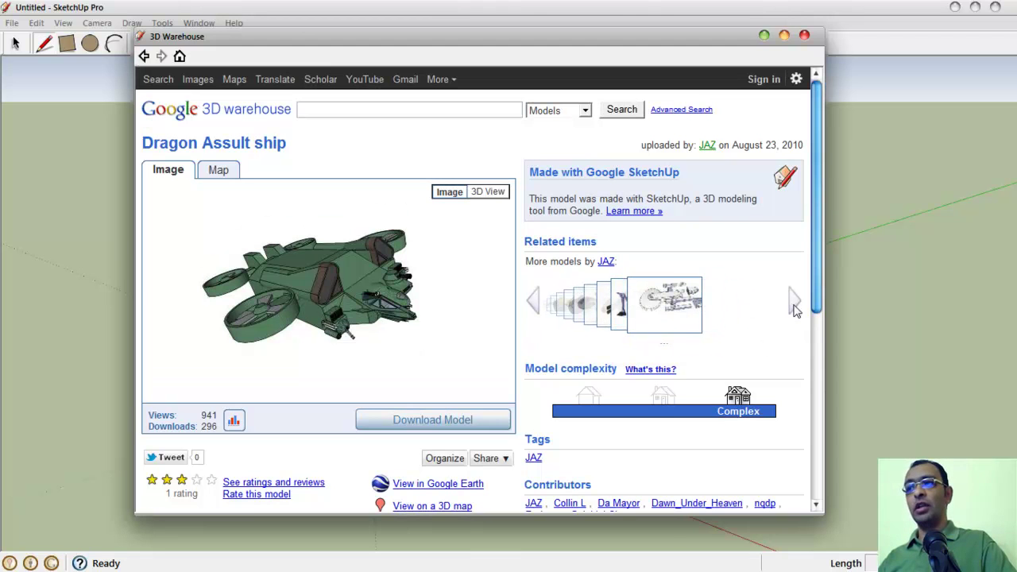
{"action": "left_click", "coordinate": [538, 310]}
Search the 3D Warehouse for "avatar" and maximize its window to review the results.
{"action": "left_click", "coordinate": [370, 112]}
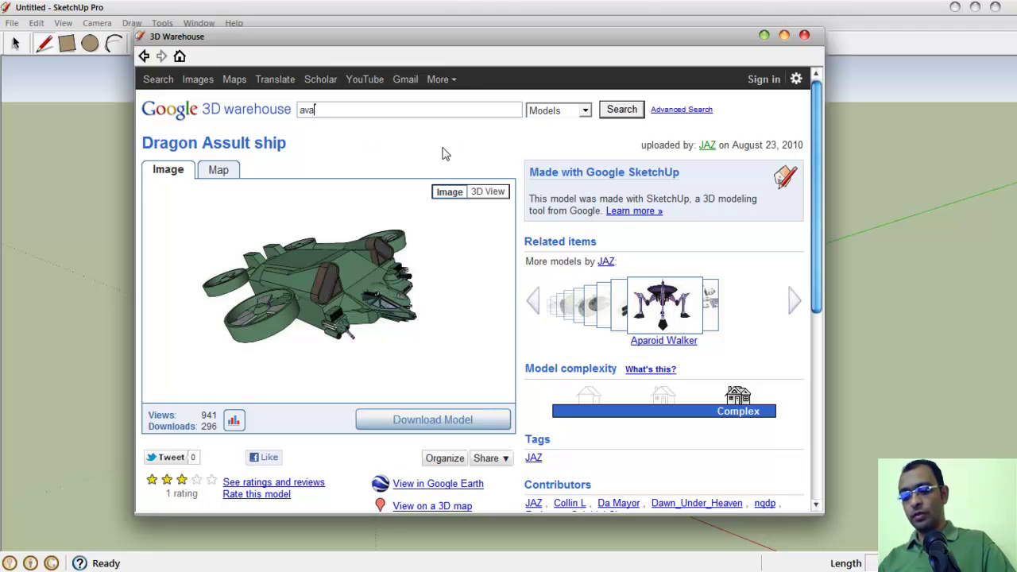
{"action": "type", "text": "avatar"}
{"action": "left_click", "coordinate": [621, 110]}
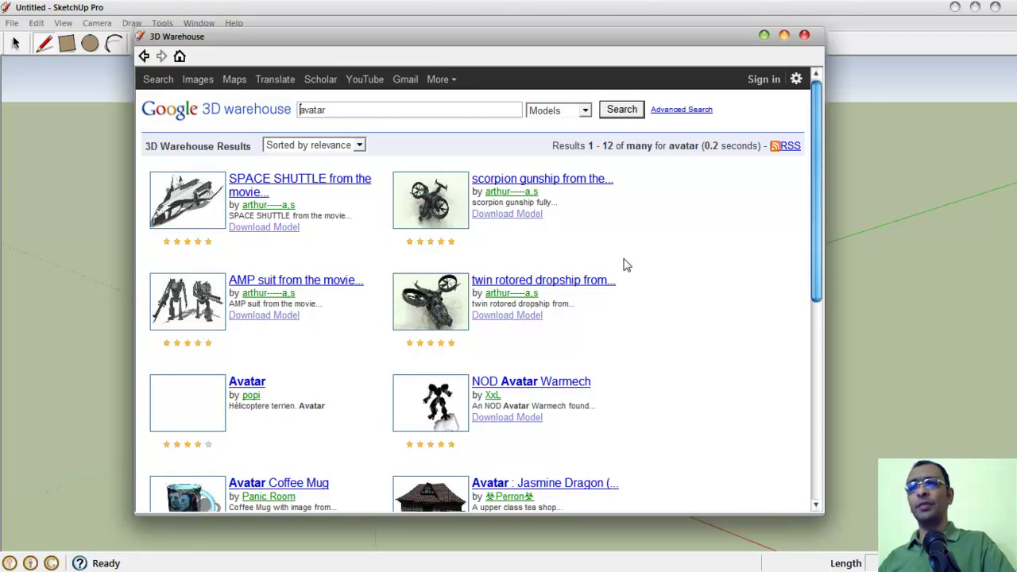
{"action": "scroll", "coordinate": [624, 266], "scroll_direction": "down", "scroll_amount": 5}
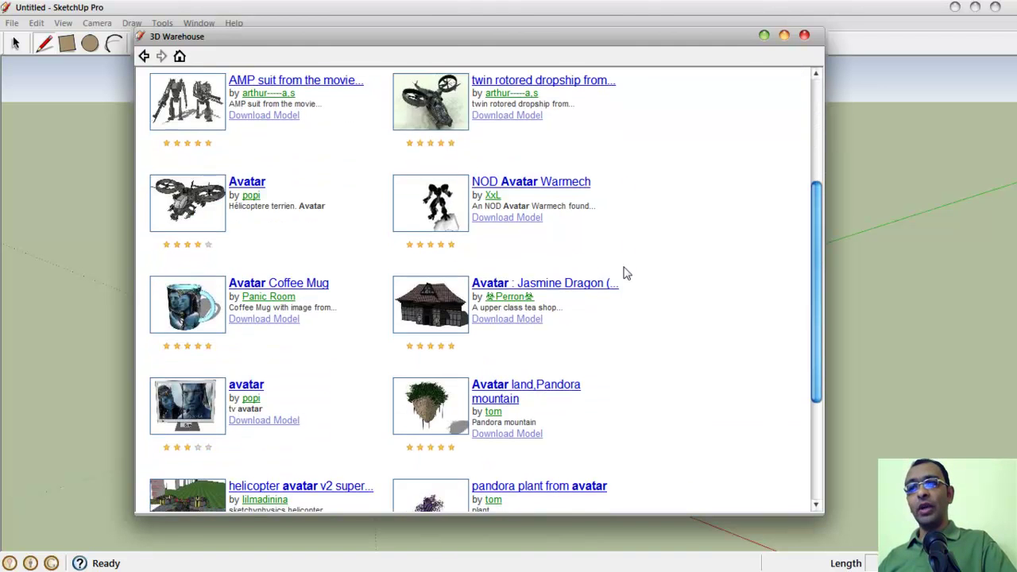
{"action": "scroll", "coordinate": [624, 272], "scroll_direction": "up", "scroll_amount": 5}
{"action": "left_click", "coordinate": [783, 35]}
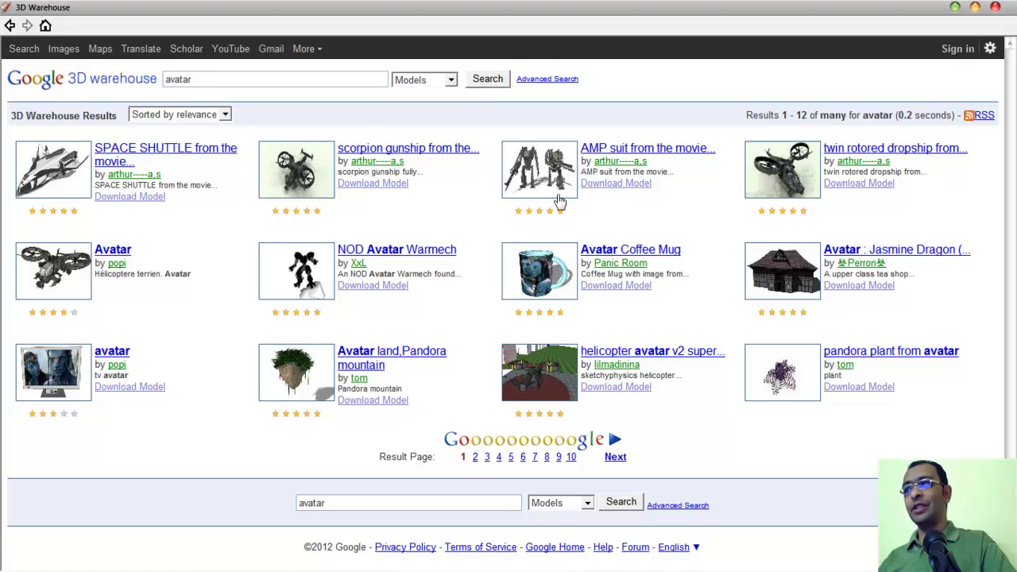
Open the twin rotored dropship model page and browse the other suggested models in both directions.
{"action": "left_click", "coordinate": [806, 156]}
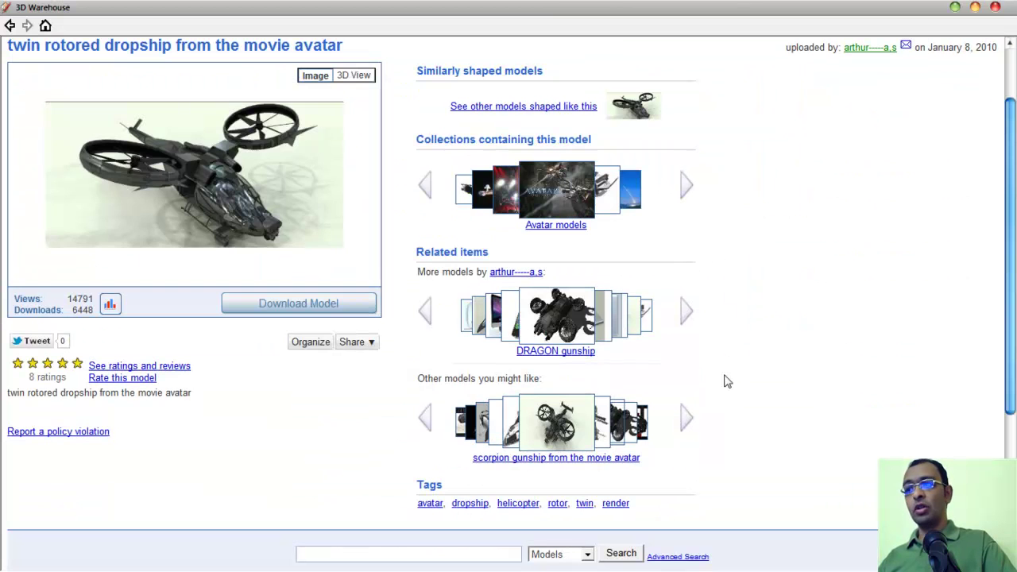
{"action": "scroll", "coordinate": [739, 342], "scroll_direction": "down", "scroll_amount": 2}
{"action": "left_click", "coordinate": [688, 424]}
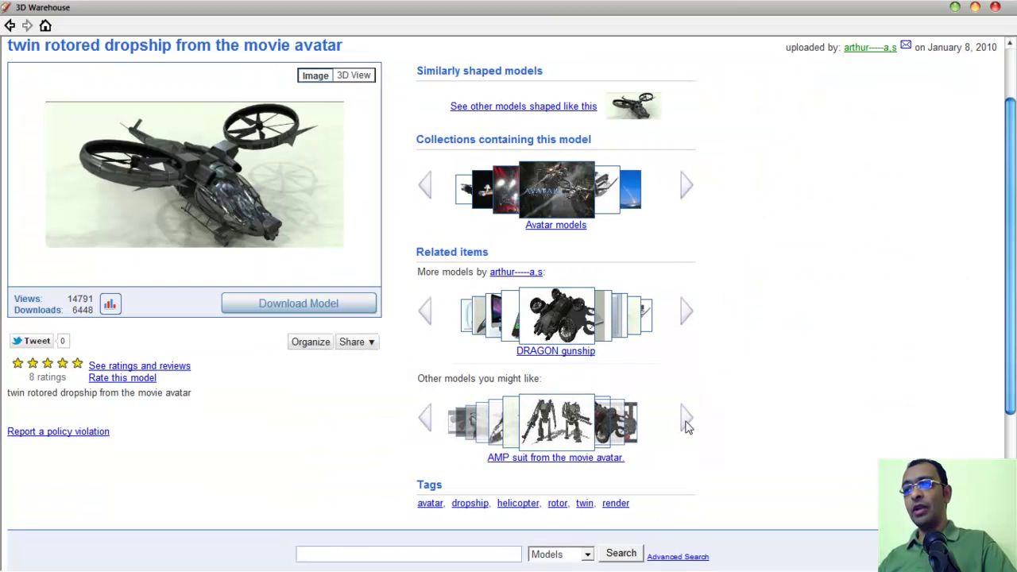
{"action": "left_click", "coordinate": [688, 423]}
{"action": "left_click", "coordinate": [687, 424]}
{"action": "left_click", "coordinate": [688, 425]}
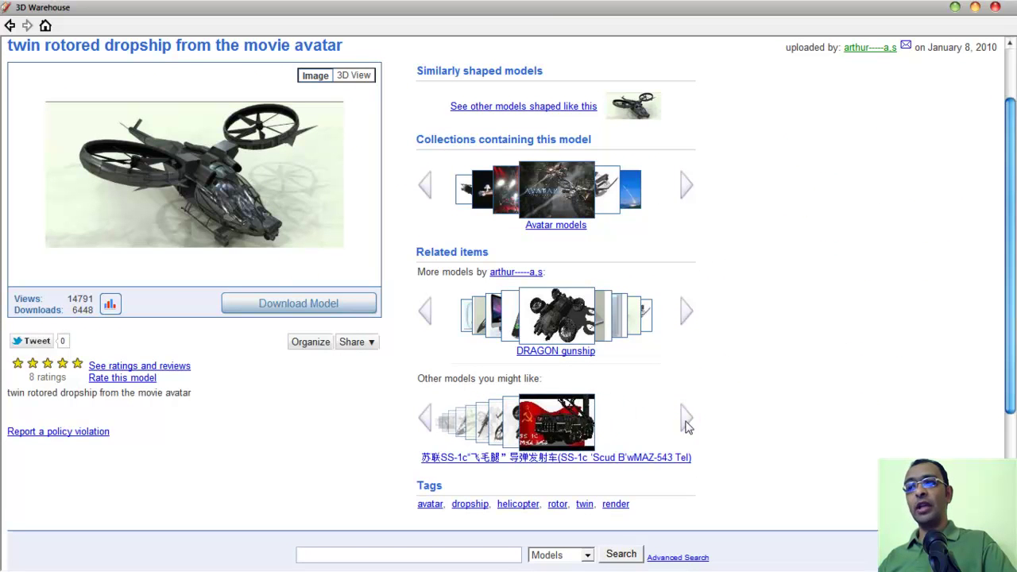
{"action": "left_click", "coordinate": [425, 427]}
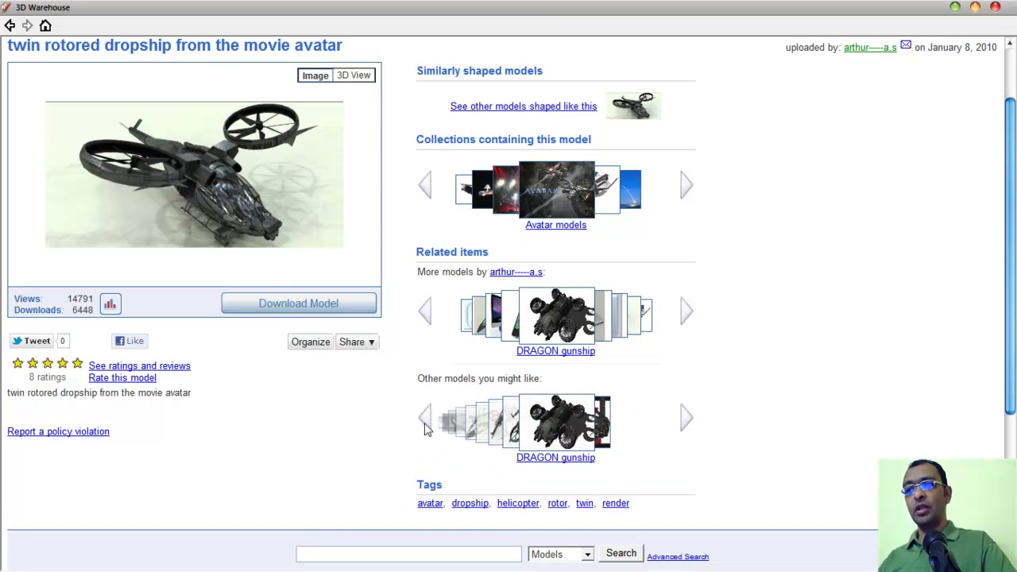
{"action": "left_click", "coordinate": [425, 427]}
{"action": "left_click", "coordinate": [425, 427]}
{"action": "left_click", "coordinate": [425, 427]}
{"action": "left_click", "coordinate": [425, 428]}
{"action": "left_click", "coordinate": [425, 427]}
{"action": "left_click", "coordinate": [425, 429]}
{"action": "left_click", "coordinate": [425, 428]}
{"action": "left_click", "coordinate": [425, 428]}
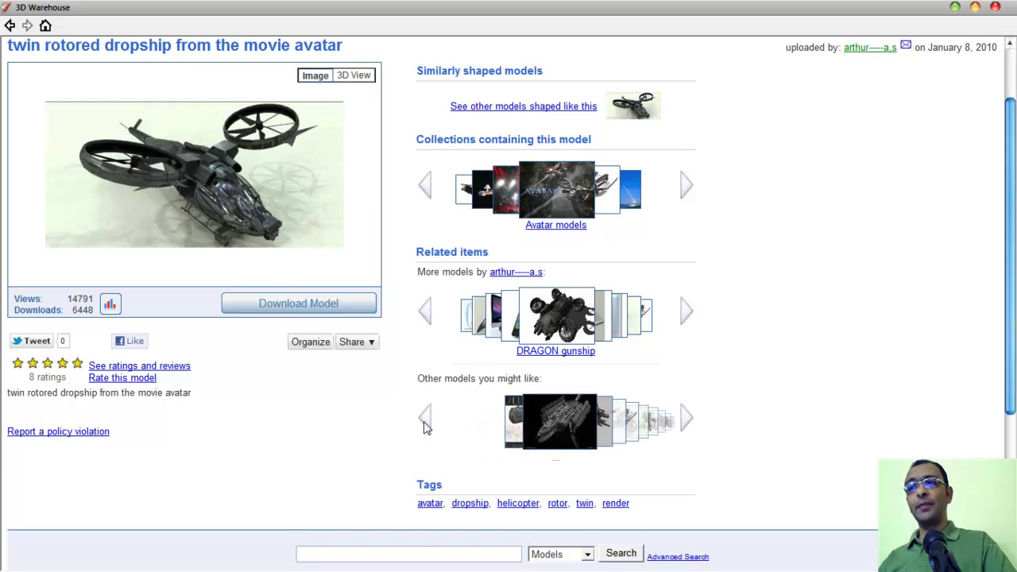
{"action": "left_click", "coordinate": [686, 418]}
{"action": "left_click", "coordinate": [687, 419]}
{"action": "left_click", "coordinate": [687, 418]}
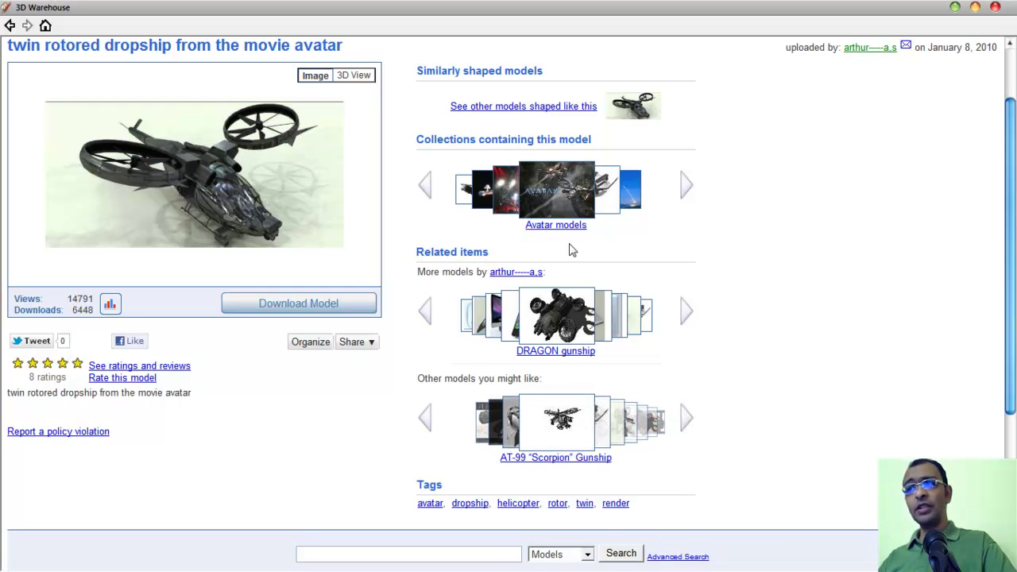
{"action": "left_click", "coordinate": [686, 418]}
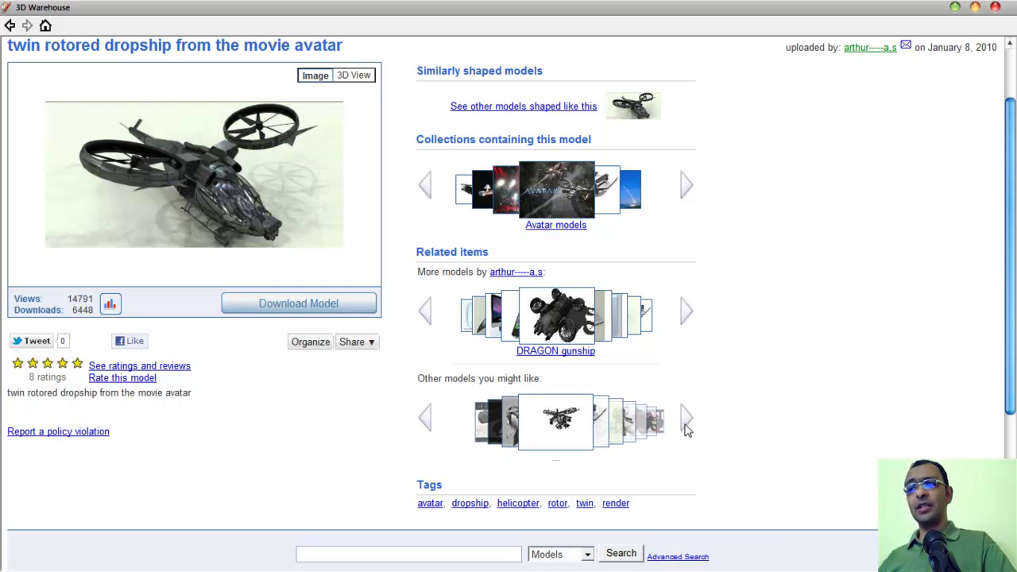
{"action": "left_click", "coordinate": [687, 423]}
{"action": "left_click", "coordinate": [686, 422]}
{"action": "left_click", "coordinate": [687, 422]}
{"action": "left_click", "coordinate": [686, 423]}
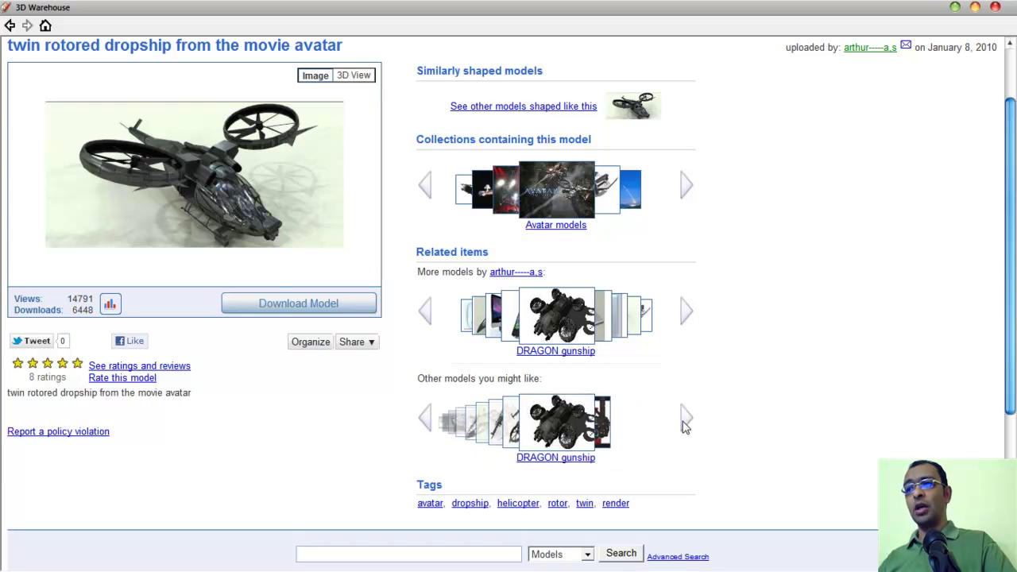
Inspect the suggested DRAGON gunship model in 3D View from several angles, and close the 3D Warehouse.
{"action": "left_click", "coordinate": [547, 429]}
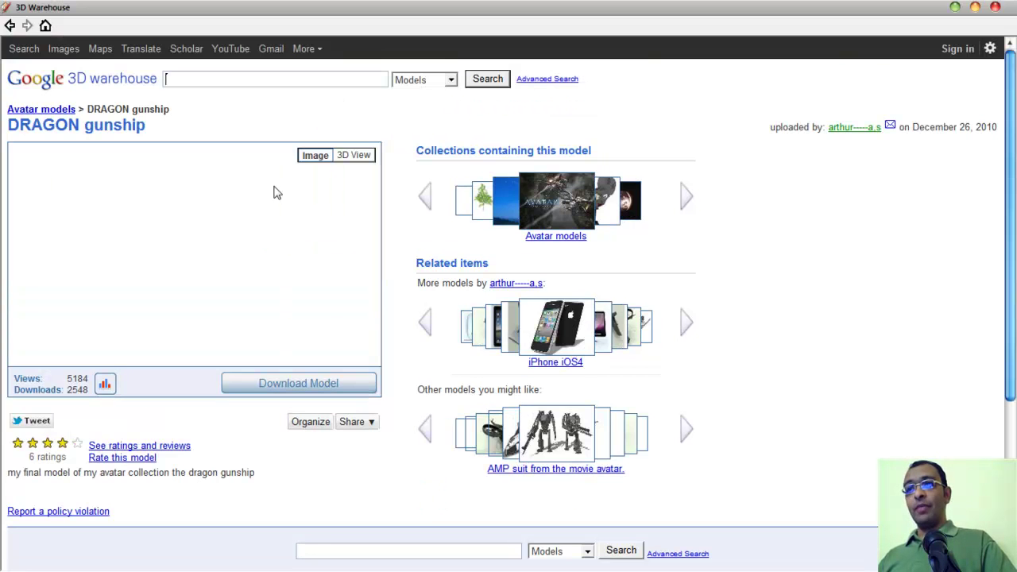
{"action": "left_click", "coordinate": [354, 162]}
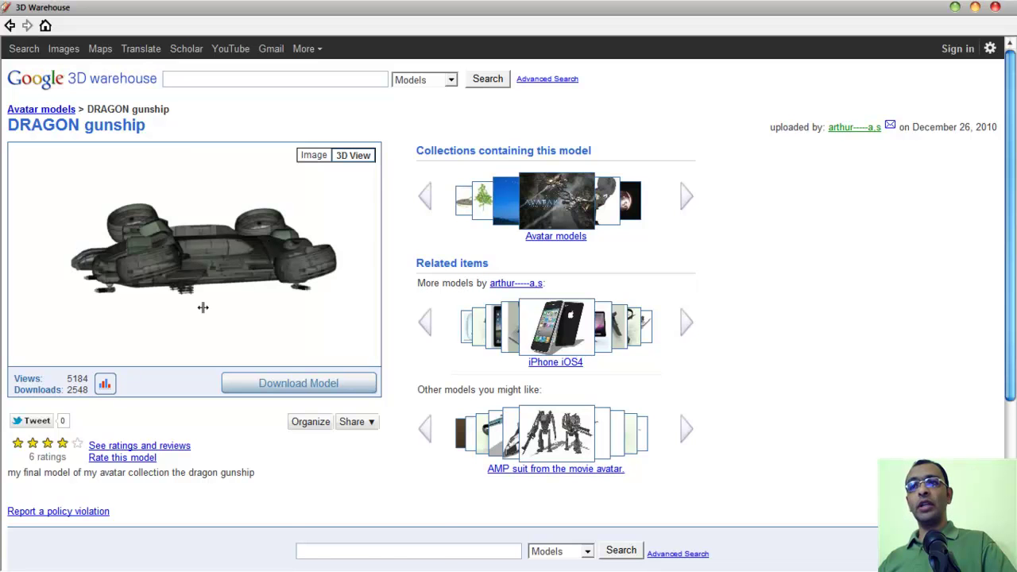
{"action": "right_click", "coordinate": [206, 272]}
{"action": "left_click", "coordinate": [187, 267]}
{"action": "left_click_drag", "start_coordinate": [199, 270], "coordinate": [292, 285]}
{"action": "left_click_drag", "start_coordinate": [292, 332], "coordinate": [309, 294]}
{"action": "mouse_move", "coordinate": [223, 259]}
{"action": "middle_mouse_down"}
{"action": "mouse_move", "coordinate": [202, 267]}
{"action": "mouse_move", "coordinate": [191, 297]}
{"action": "mouse_move", "coordinate": [222, 265]}
{"action": "middle_mouse_up"}
{"action": "scroll", "coordinate": [223, 266], "scroll_direction": "up", "scroll_amount": 1}
{"action": "left_click_drag", "start_coordinate": [231, 268], "coordinate": [215, 311]}
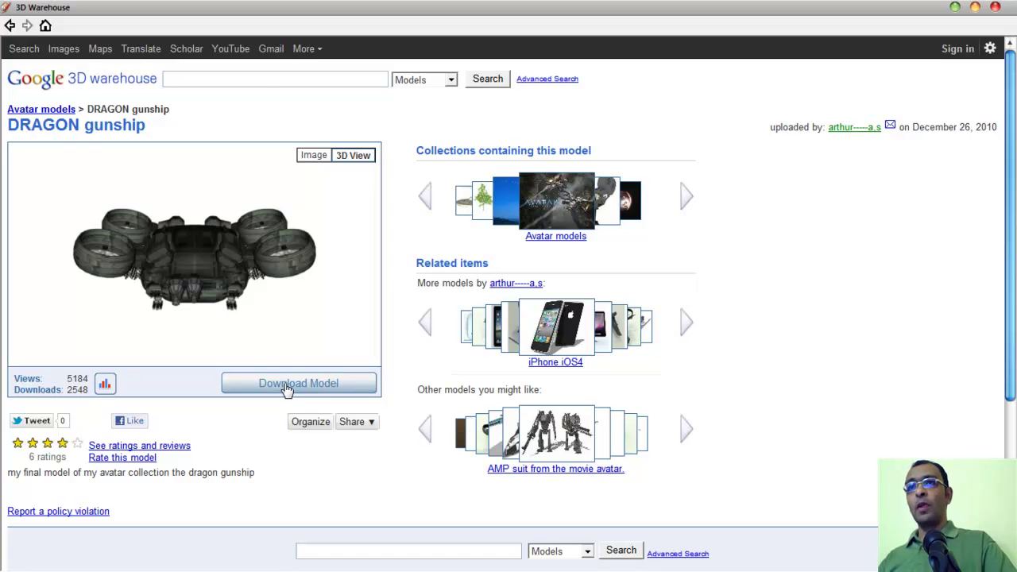
{"action": "left_click", "coordinate": [1000, 7]}
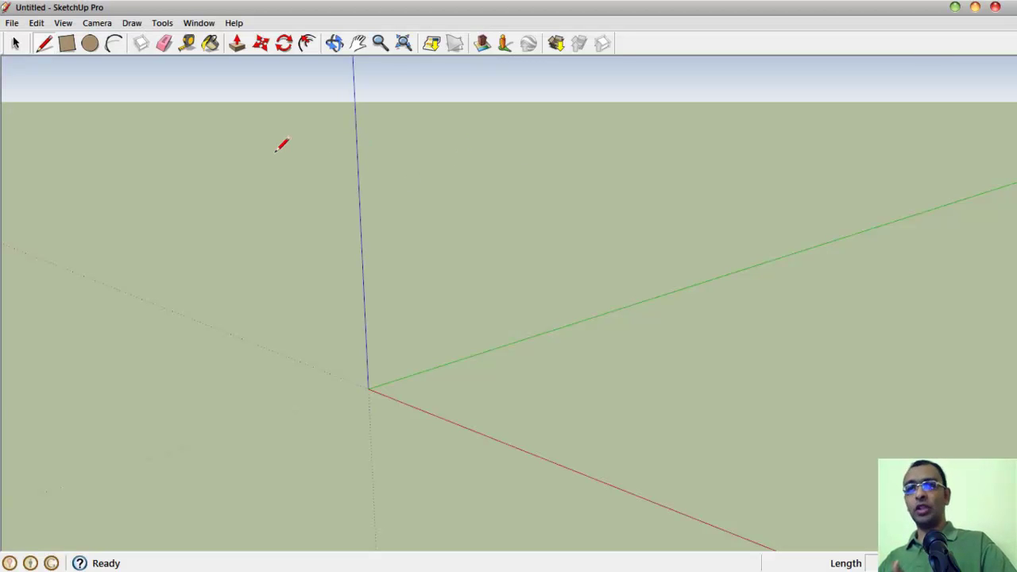
Start opening a saved model and go to the SU folder inside AVATAR-WS on Local Disk (D:).
{"action": "left_click", "coordinate": [11, 23]}
{"action": "left_click", "coordinate": [36, 61]}
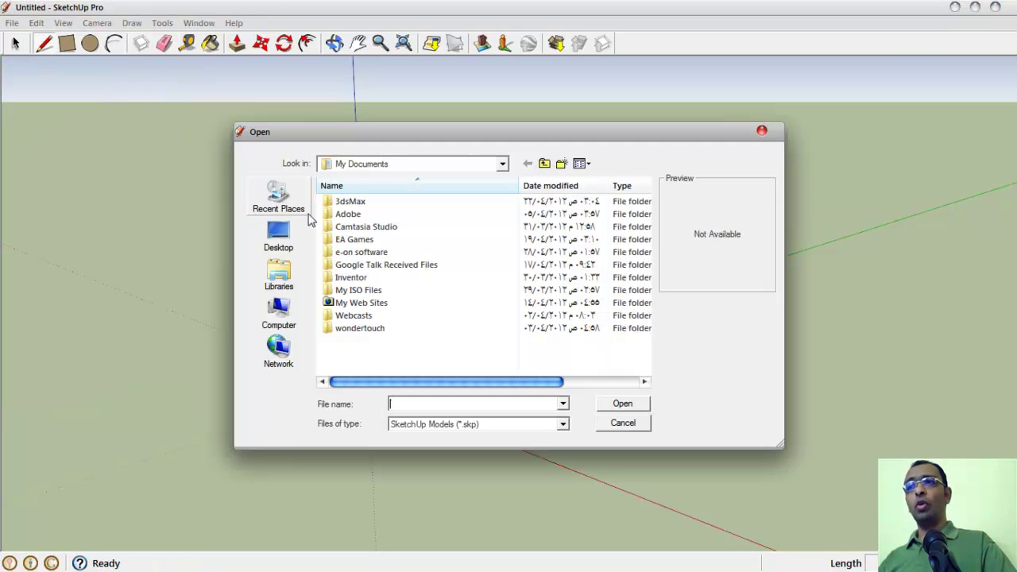
{"action": "left_click", "coordinate": [282, 309]}
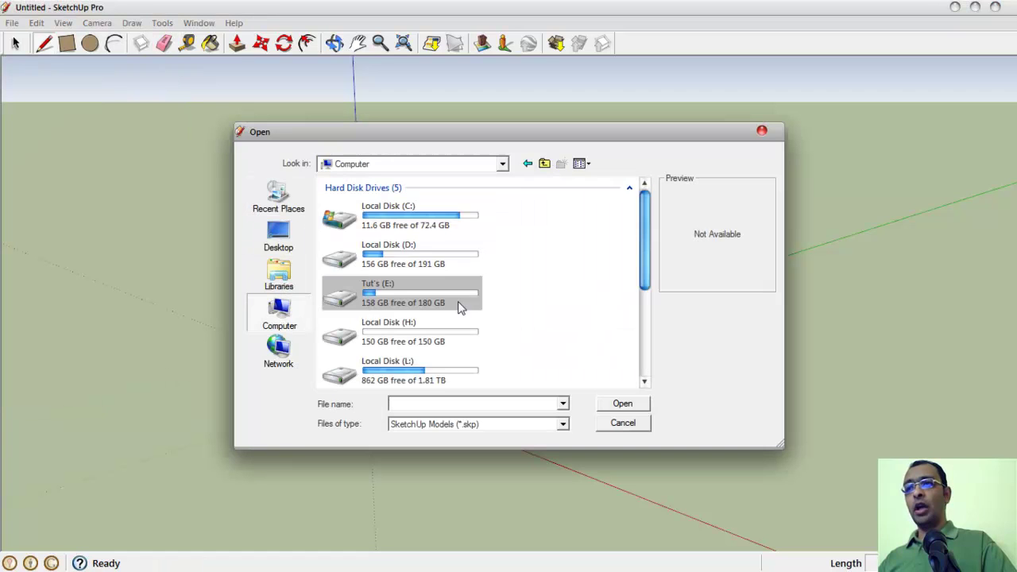
{"action": "double_click", "coordinate": [388, 260]}
{"action": "double_click", "coordinate": [599, 271]}
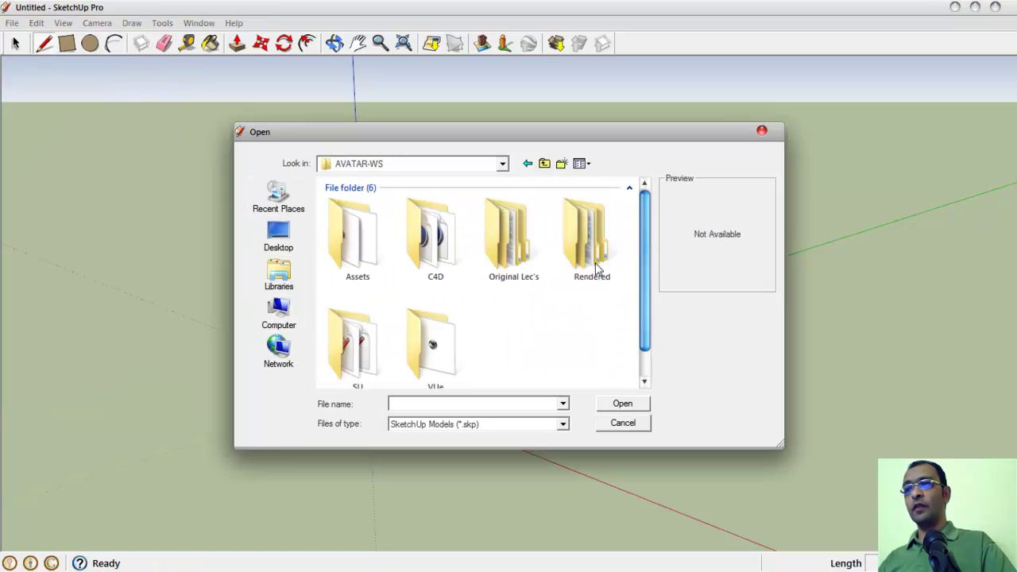
{"action": "double_click", "coordinate": [374, 353]}
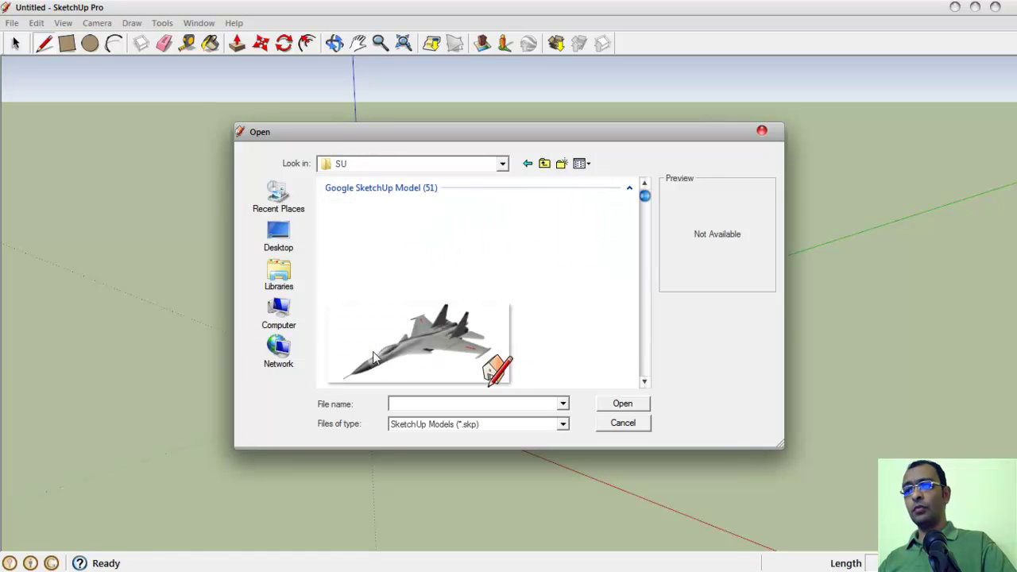
Find the fbcbzcfbzfb.skp jet model in the SU folder and open it.
{"action": "scroll", "coordinate": [583, 309], "scroll_direction": "down", "scroll_amount": 3}
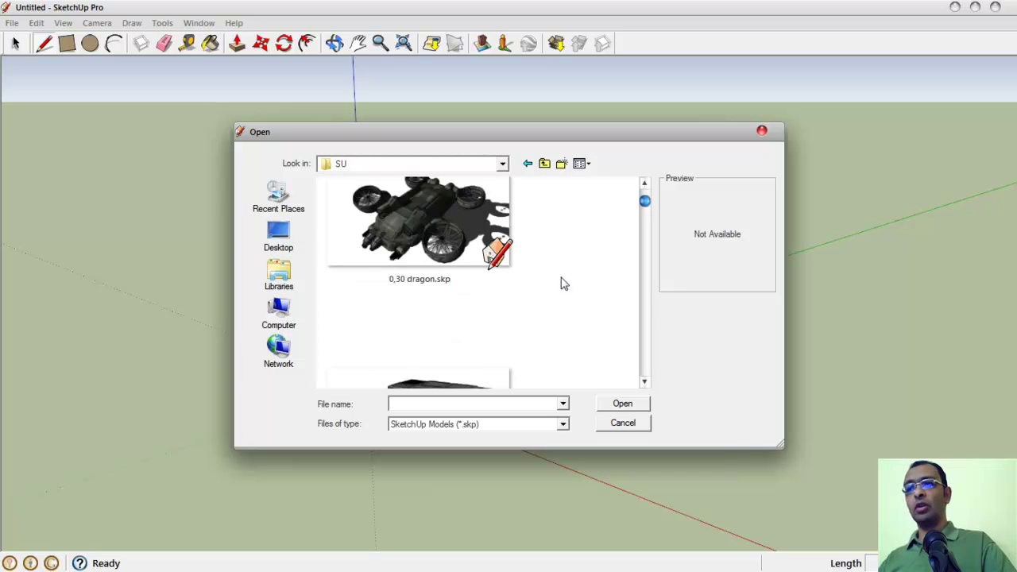
{"action": "scroll", "coordinate": [562, 283], "scroll_direction": "down", "scroll_amount": 2}
{"action": "scroll", "coordinate": [563, 283], "scroll_direction": "down", "scroll_amount": 4}
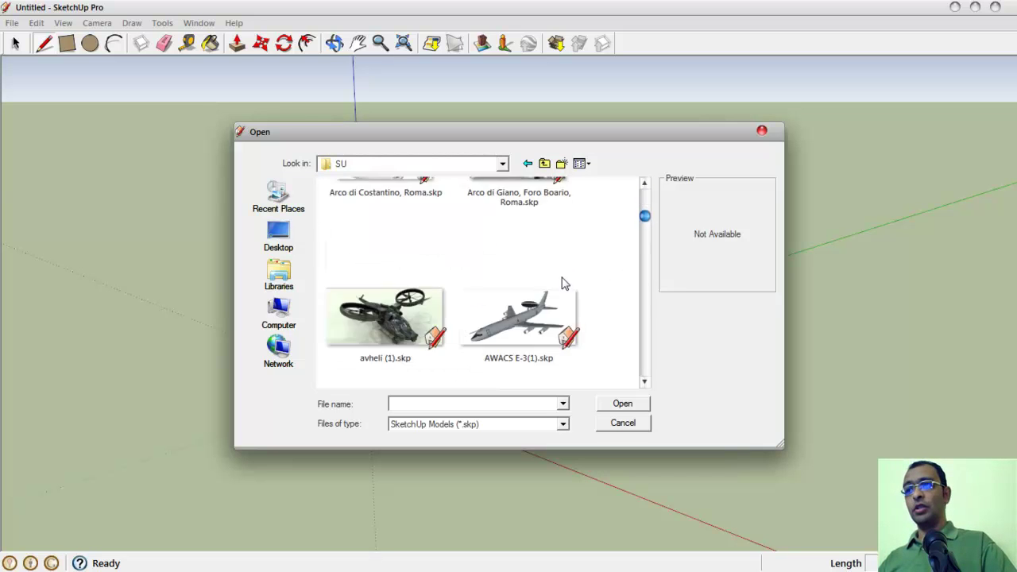
{"action": "mouse_move", "coordinate": [645, 217]}
{"action": "left_mouse_down"}
{"action": "mouse_move", "coordinate": [650, 249]}
{"action": "mouse_move", "coordinate": [648, 234]}
{"action": "left_mouse_up"}
{"action": "left_click", "coordinate": [343, 282]}
{"action": "scroll", "coordinate": [533, 280], "scroll_direction": "down", "scroll_amount": 2}
{"action": "scroll", "coordinate": [587, 273], "scroll_direction": "down", "scroll_amount": 3}
{"action": "left_click", "coordinate": [337, 221]}
{"action": "scroll", "coordinate": [518, 284], "scroll_direction": "up", "scroll_amount": 1}
{"action": "scroll", "coordinate": [369, 280], "scroll_direction": "down", "scroll_amount": 1}
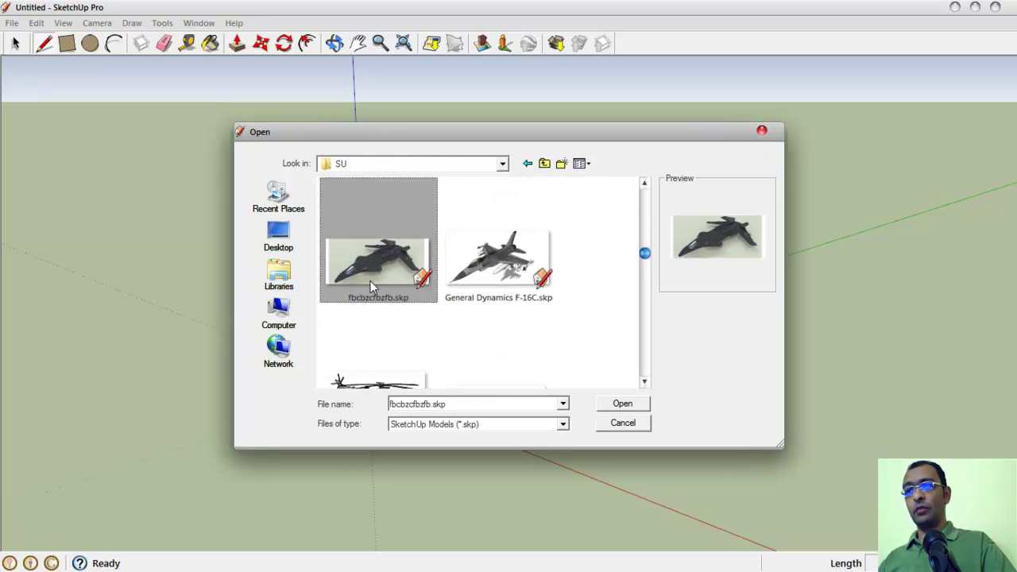
{"action": "left_click", "coordinate": [604, 406]}
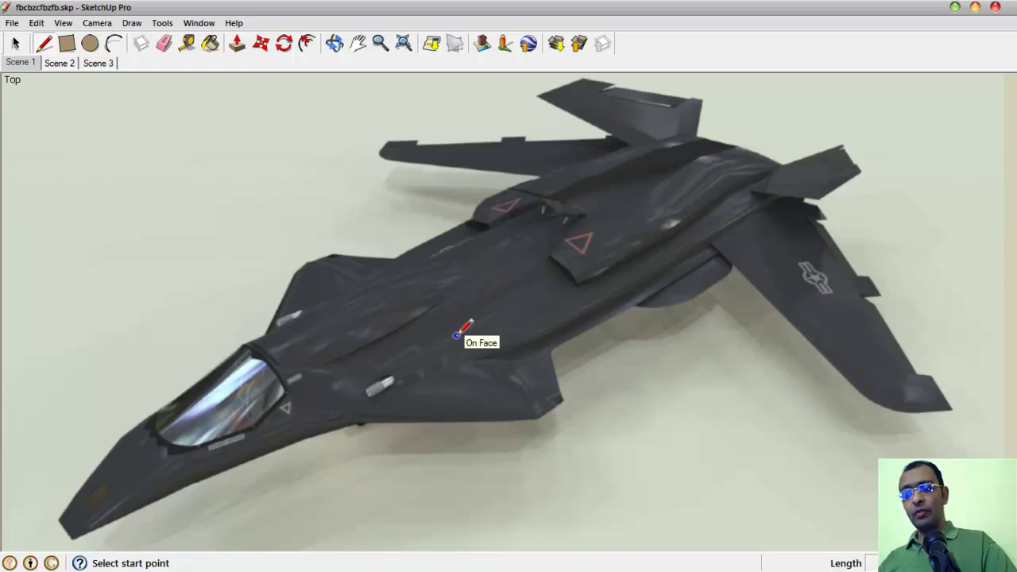
Select everything in the model and switch to Scene 3 to show the whole aircraft.
{"action": "key", "text": "ctrl+a"}
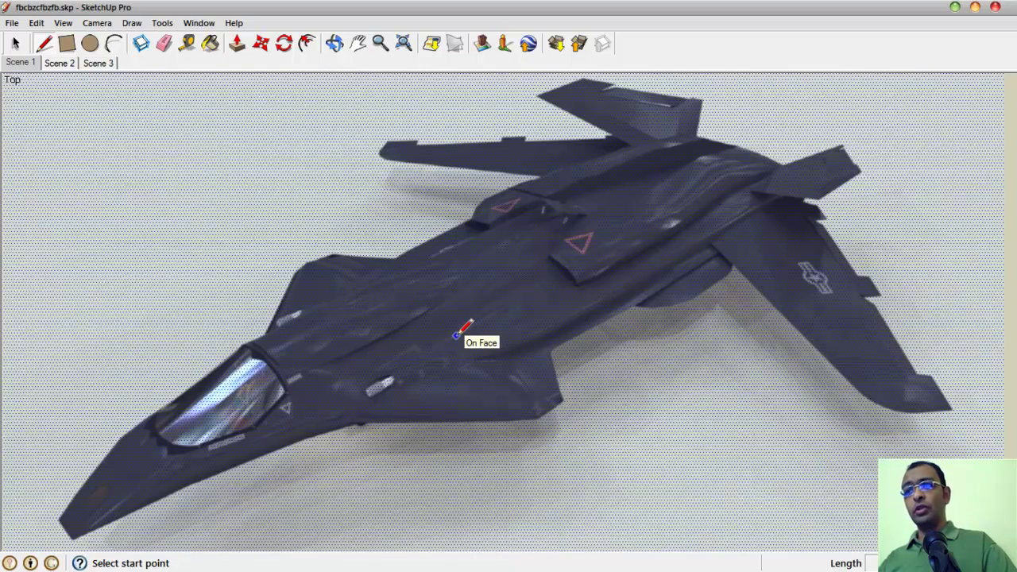
{"action": "left_click", "coordinate": [97, 63]}
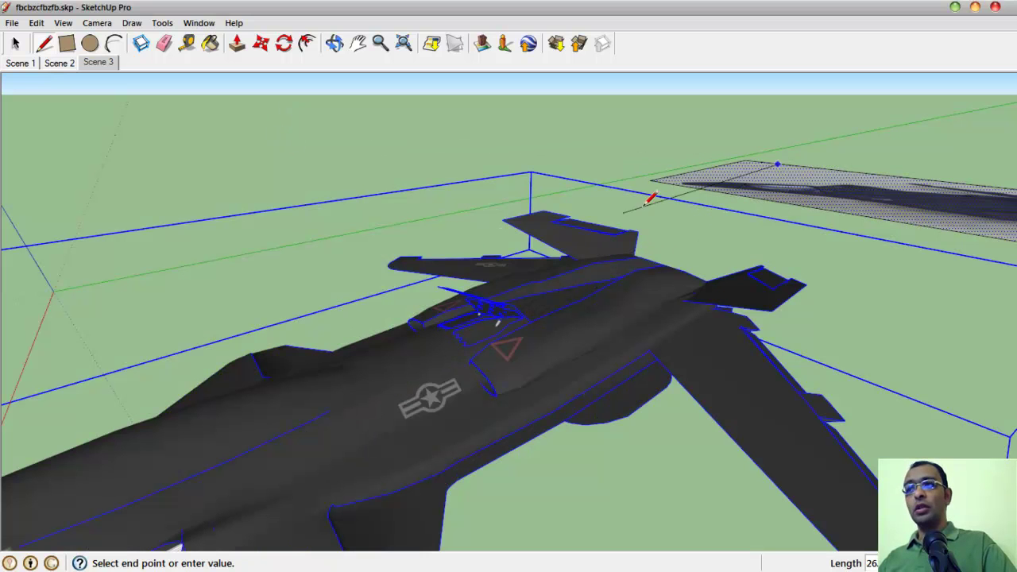
{"action": "key", "text": "Escape"}
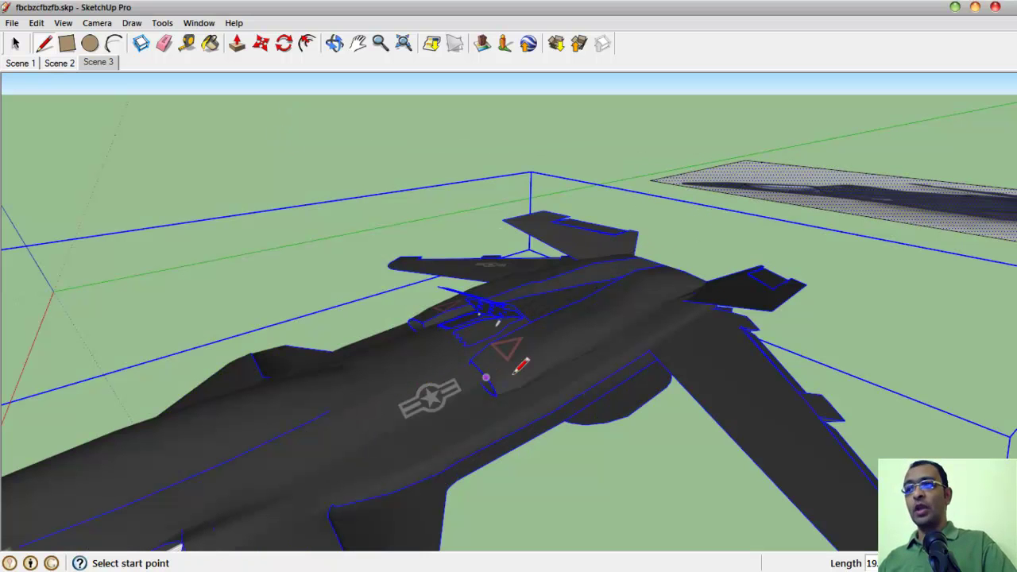
{"action": "left_click", "coordinate": [237, 43]}
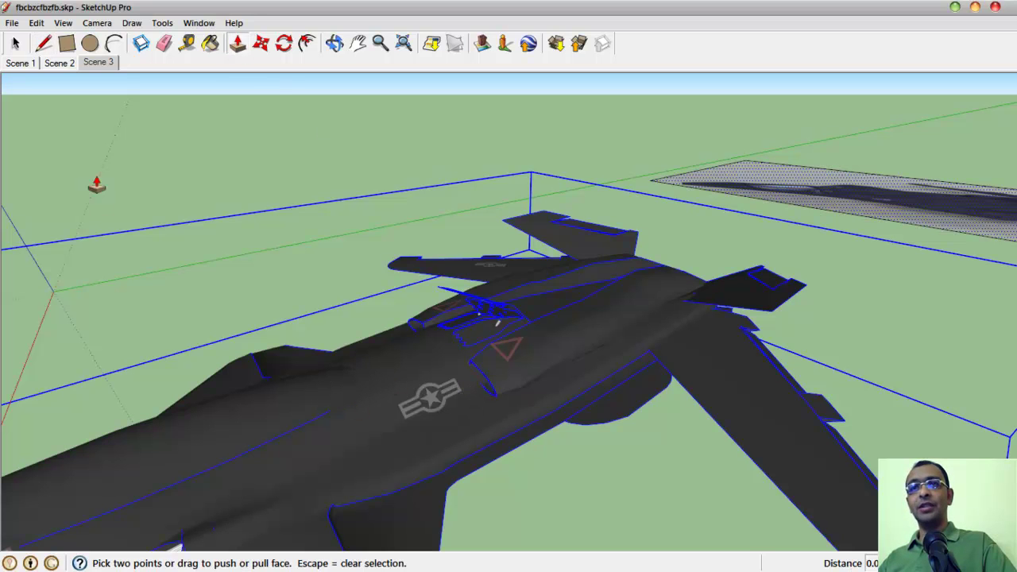
Start a 3D model export to the Desktop as fbcbzcfbzfb.obj, with OBJ File as the export type.
{"action": "left_click", "coordinate": [36, 22]}
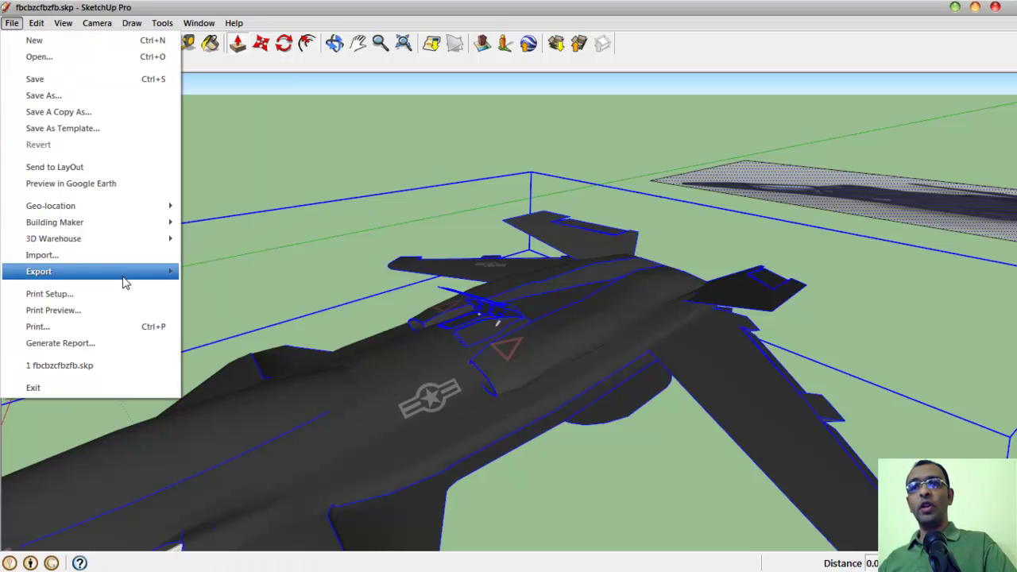
{"action": "mouse_move", "coordinate": [123, 272]}
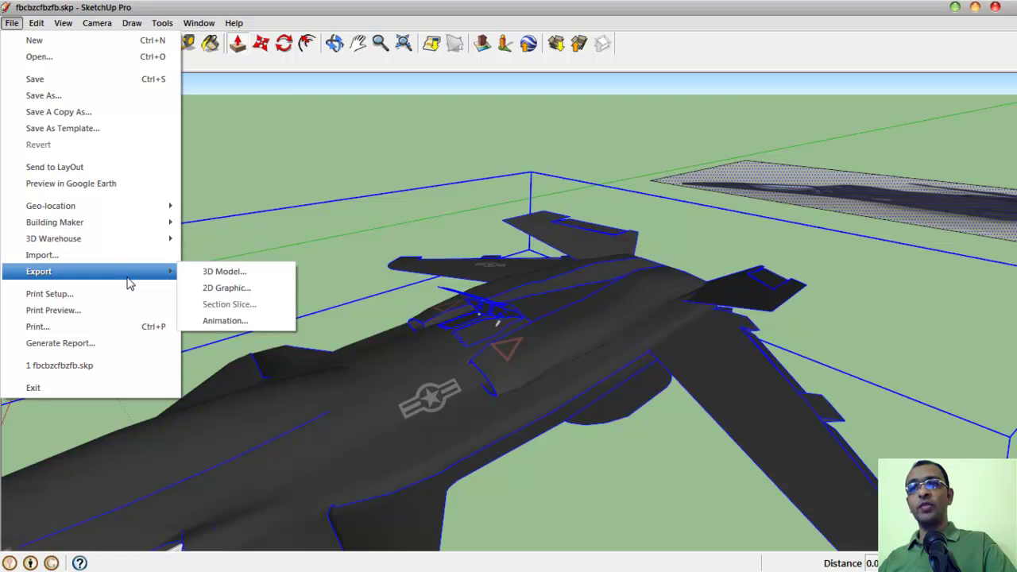
{"action": "left_click", "coordinate": [231, 272]}
{"action": "left_click_drag", "start_coordinate": [414, 134], "coordinate": [453, 86]}
{"action": "left_click", "coordinate": [311, 179]}
{"action": "left_click", "coordinate": [526, 372]}
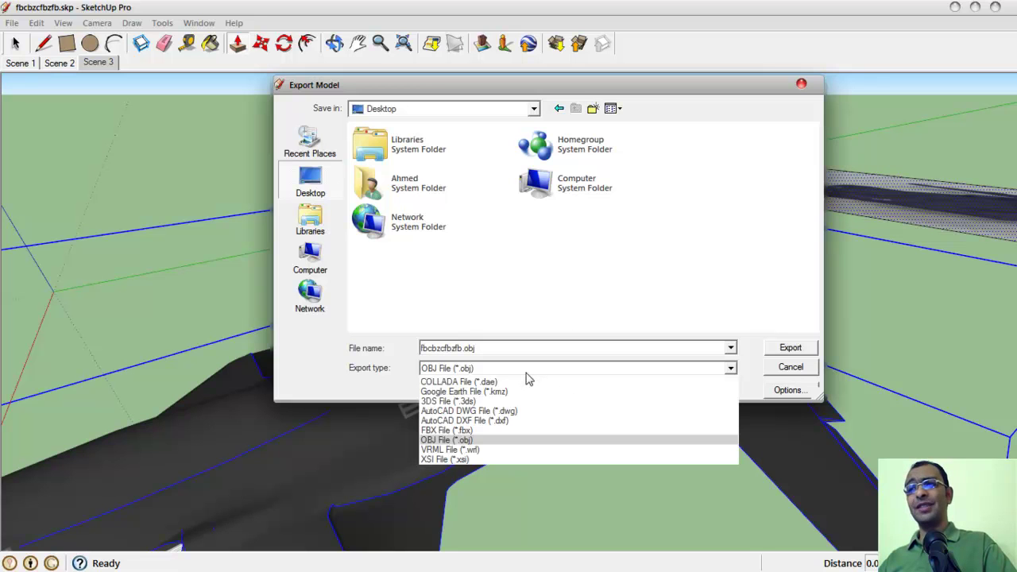
{"action": "left_click", "coordinate": [469, 441]}
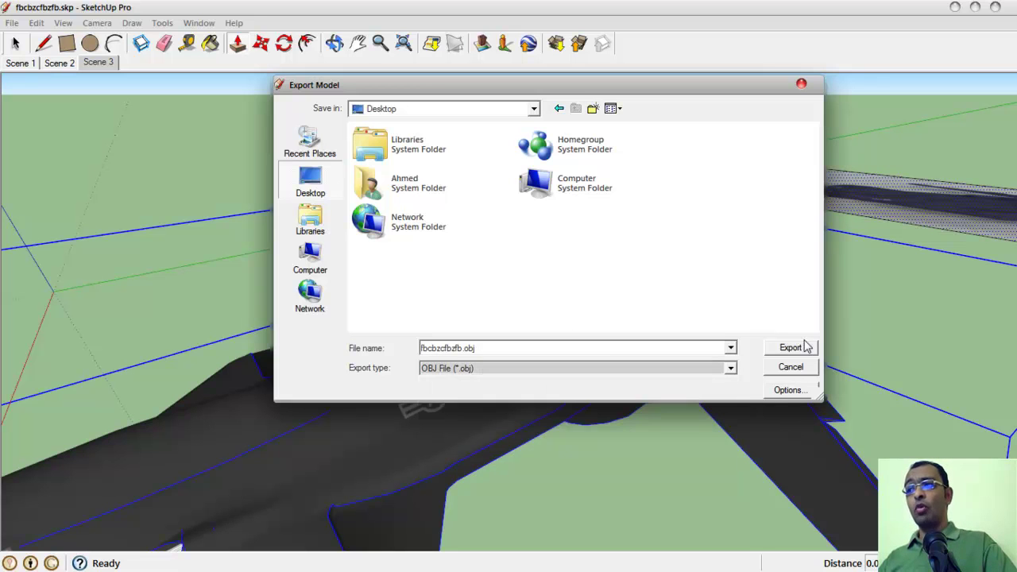
Set the OBJ export units to Meters, run the export, and close SketchUp.
{"action": "left_click", "coordinate": [787, 398]}
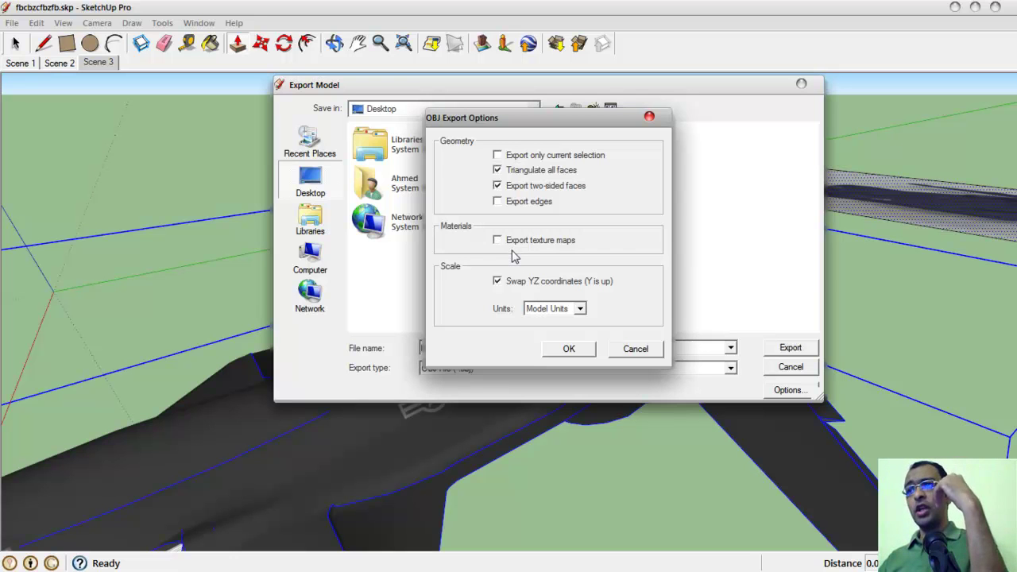
{"action": "left_click", "coordinate": [562, 311]}
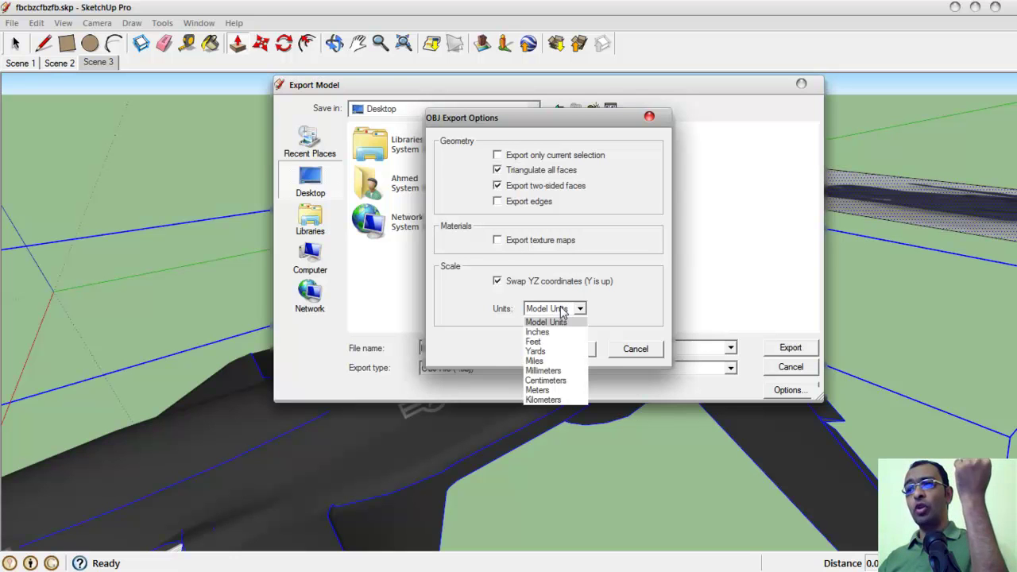
{"action": "left_click", "coordinate": [561, 390]}
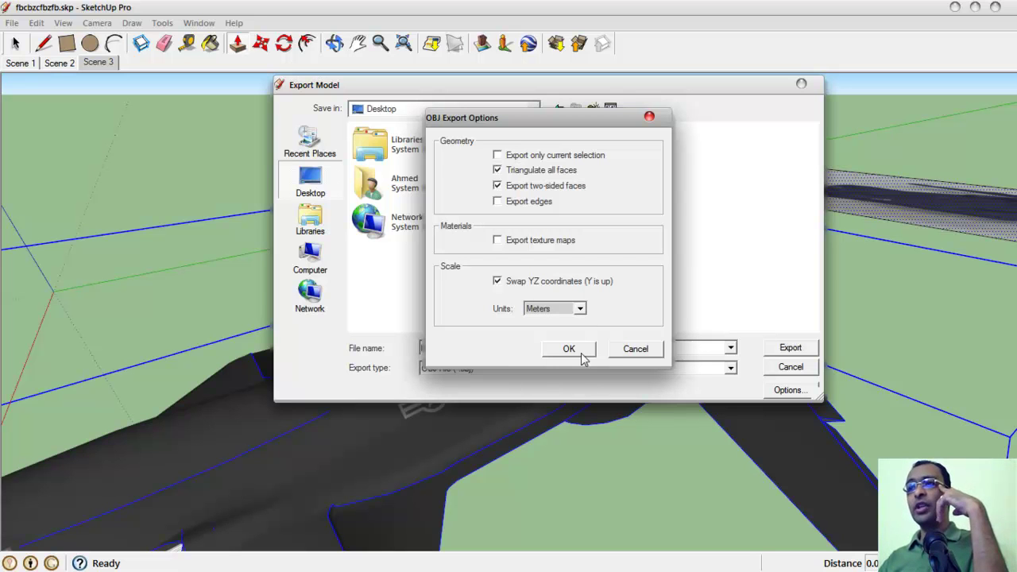
{"action": "left_click", "coordinate": [572, 354]}
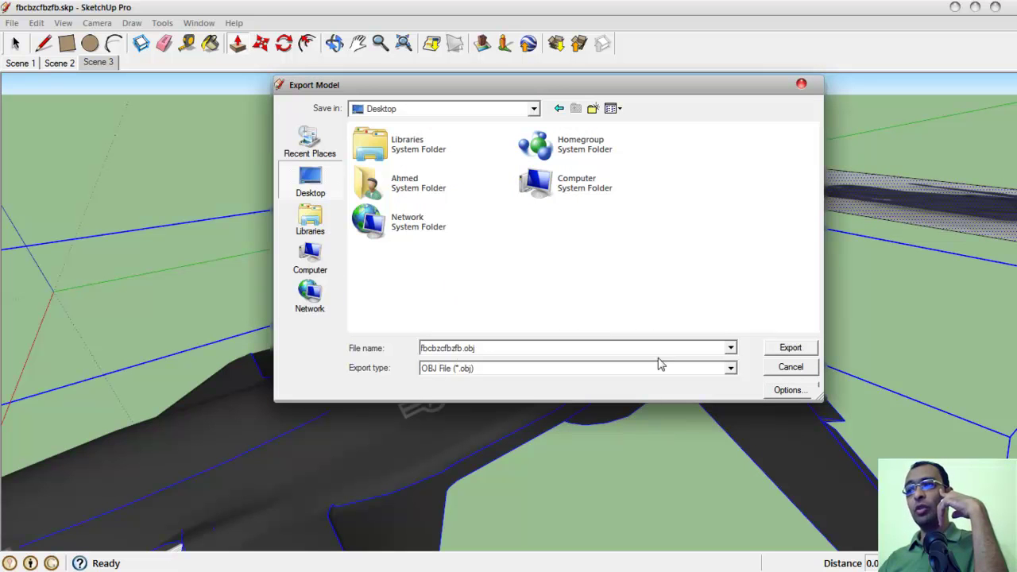
{"action": "left_click", "coordinate": [791, 350]}
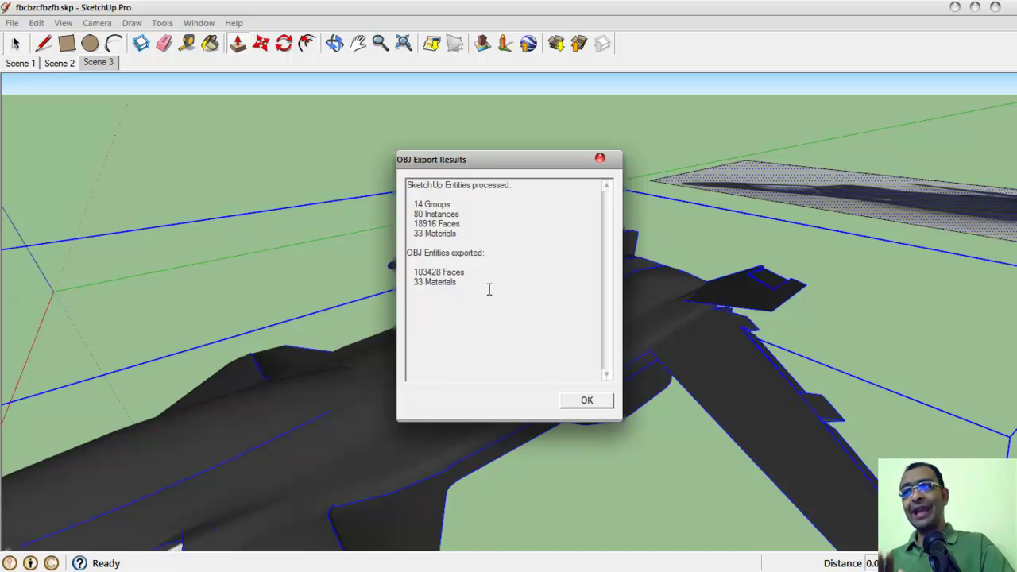
{"action": "left_click", "coordinate": [563, 407]}
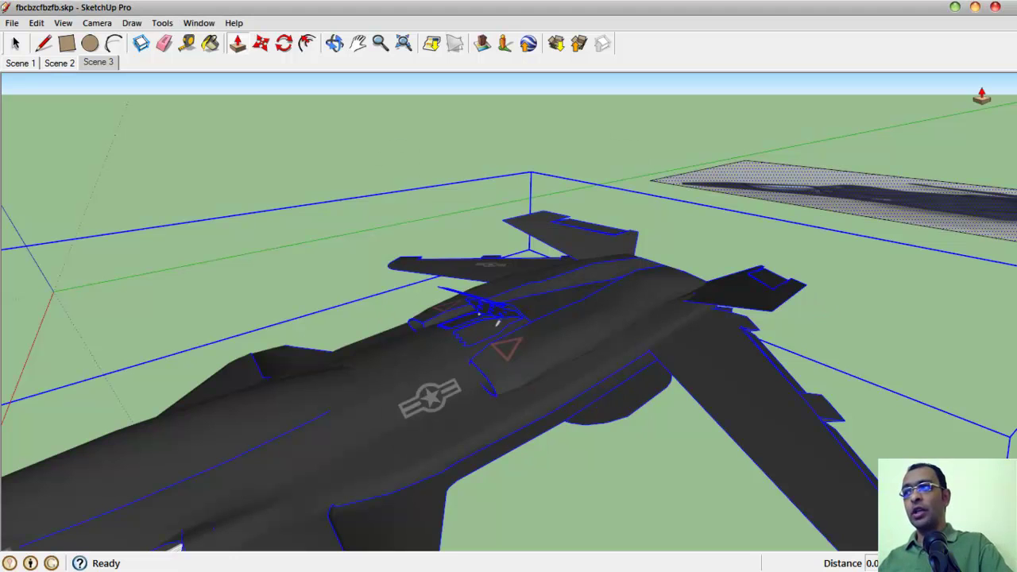
{"action": "left_click", "coordinate": [997, 12]}
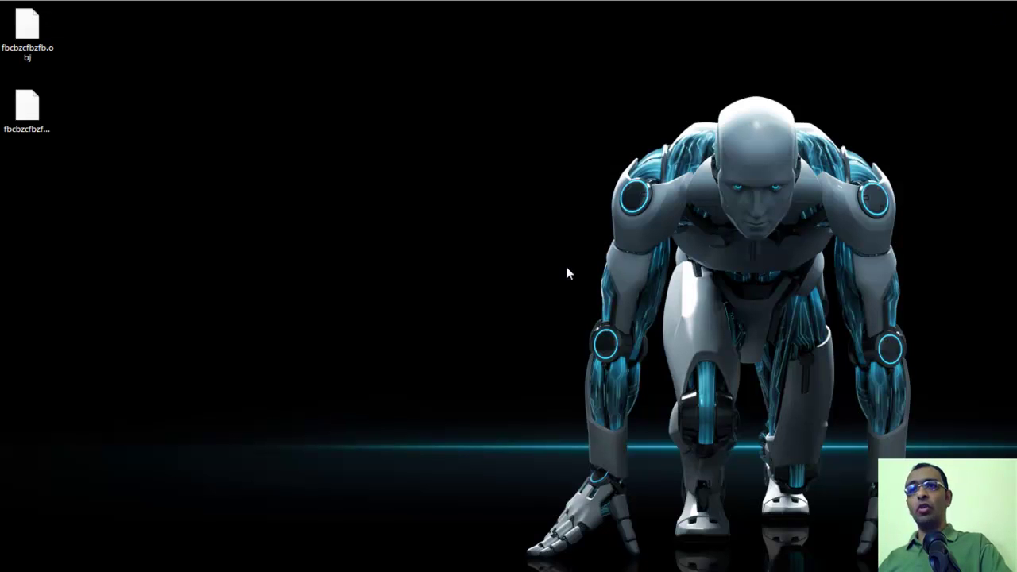
Check the exported fbcbzcfbzfb MTL and OBJ files on the desktop and switch to CINEMA 4D.
{"action": "left_click", "coordinate": [27, 108]}
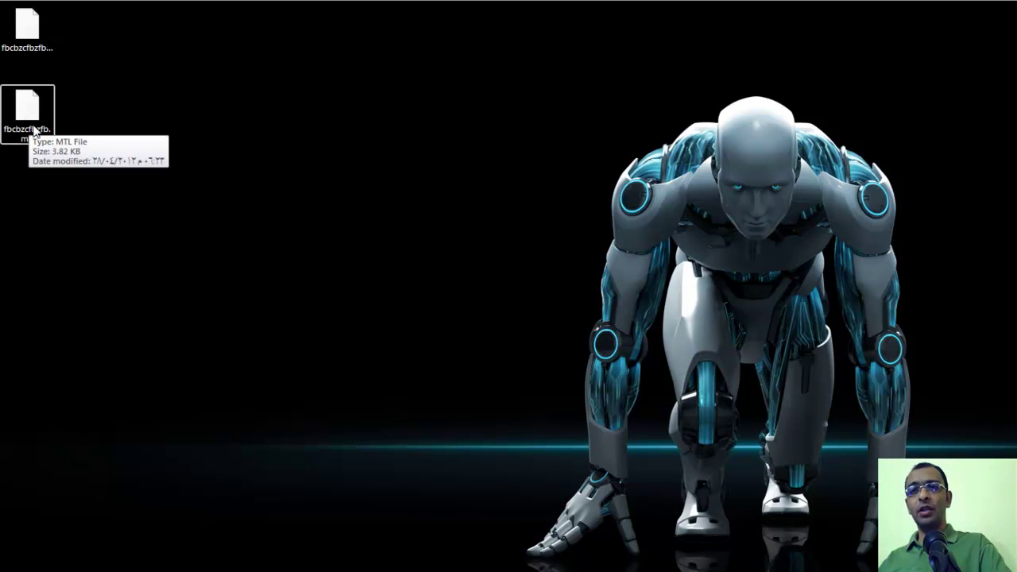
{"action": "left_click", "coordinate": [32, 28]}
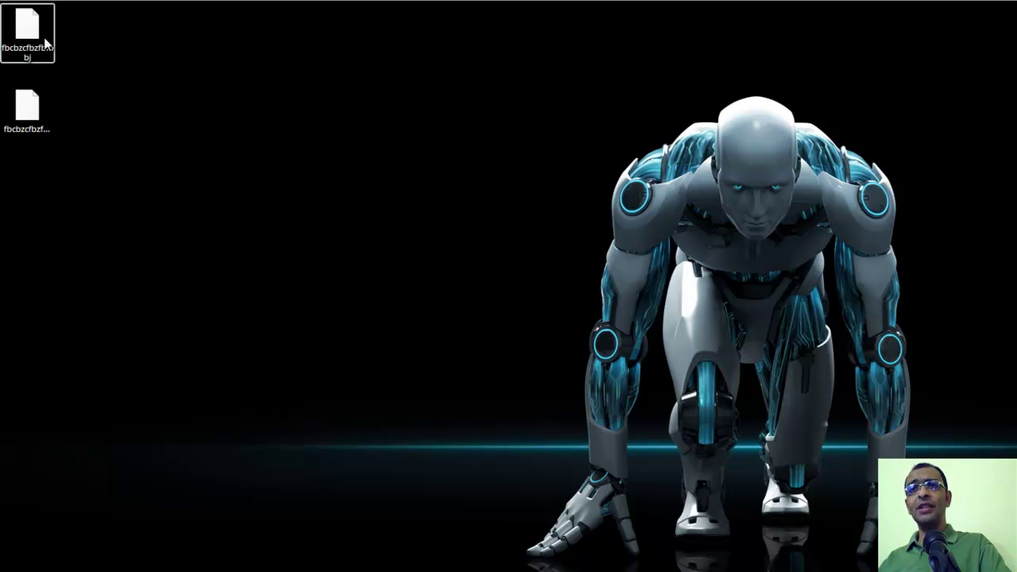
{"action": "left_click", "coordinate": [271, 8]}
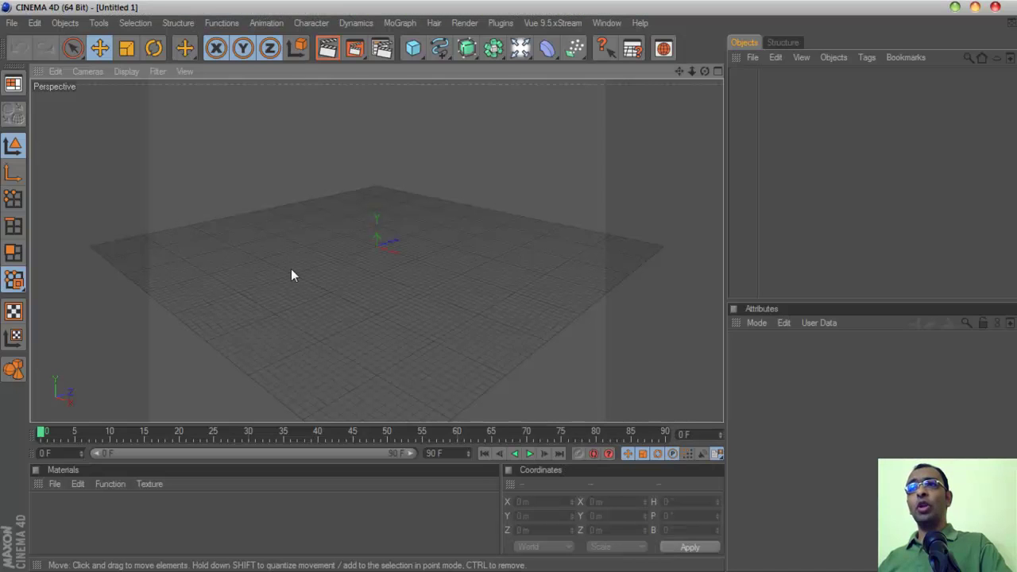
Try merging fbcbzcfbzfb.obj from the Desktop into the empty scene at an import scale of 1, and undo the import.
{"action": "scroll", "coordinate": [353, 223], "scroll_direction": "up", "scroll_amount": 2}
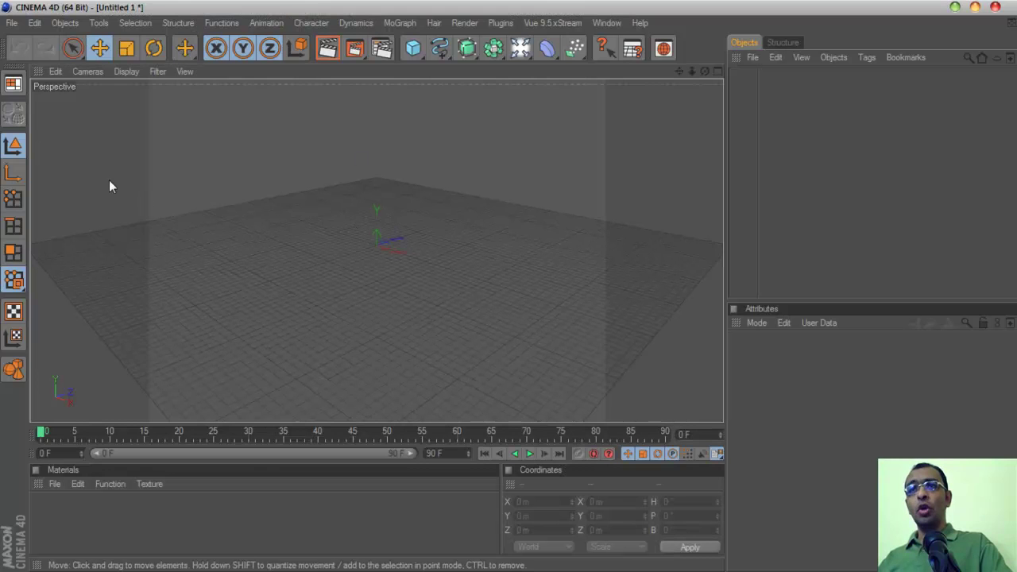
{"action": "left_click", "coordinate": [12, 22]}
{"action": "left_click", "coordinate": [38, 70]}
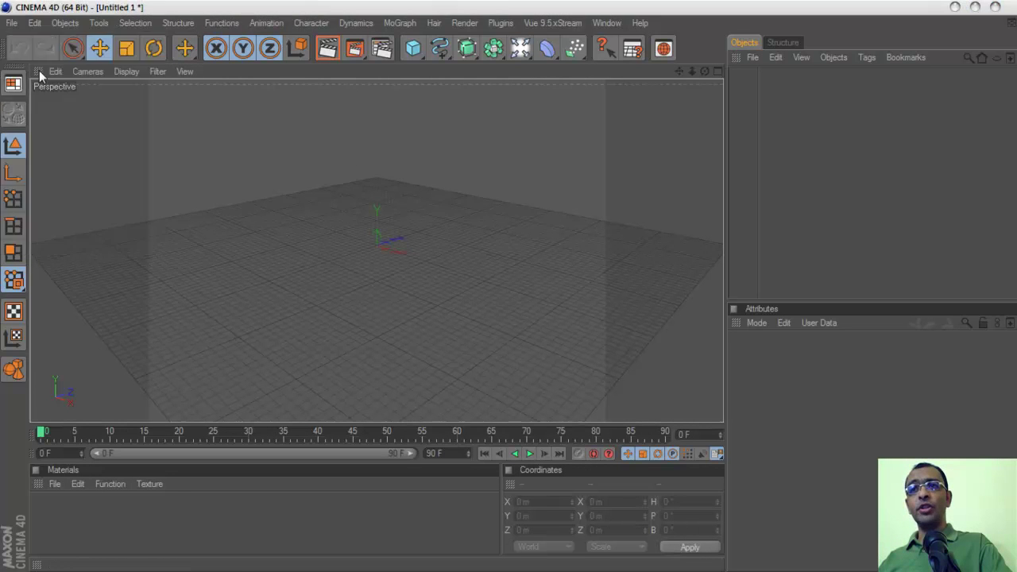
{"action": "scroll", "coordinate": [397, 227], "scroll_direction": "down", "scroll_amount": 2}
{"action": "left_click", "coordinate": [238, 294]}
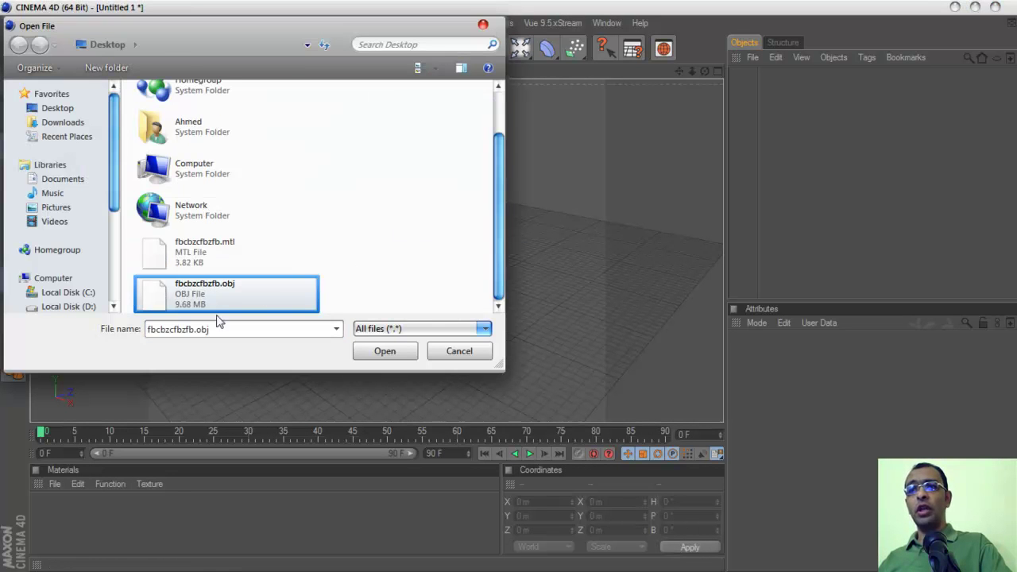
{"action": "left_click", "coordinate": [372, 350]}
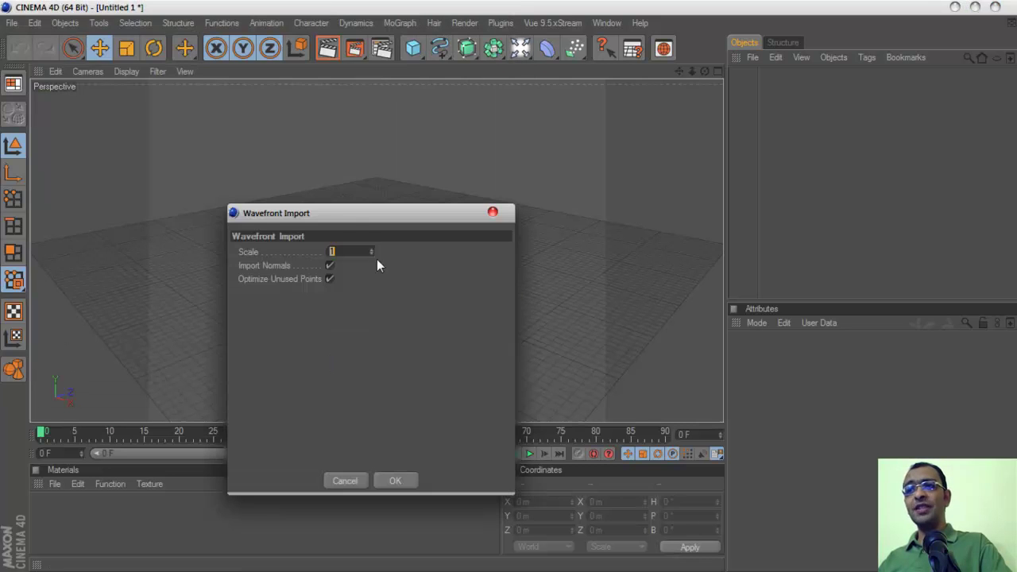
{"action": "left_click", "coordinate": [503, 398]}
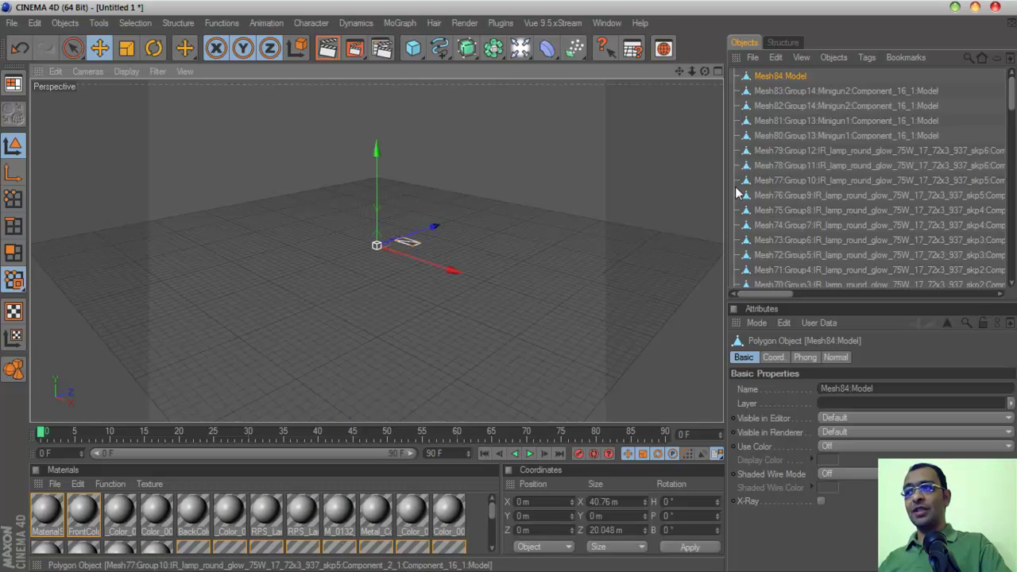
{"action": "left_click", "coordinate": [19, 48]}
Merge fbcbzcfbzfb.obj from the Desktop into the scene with the Wavefront import scale set to 50.
{"action": "left_click", "coordinate": [12, 22]}
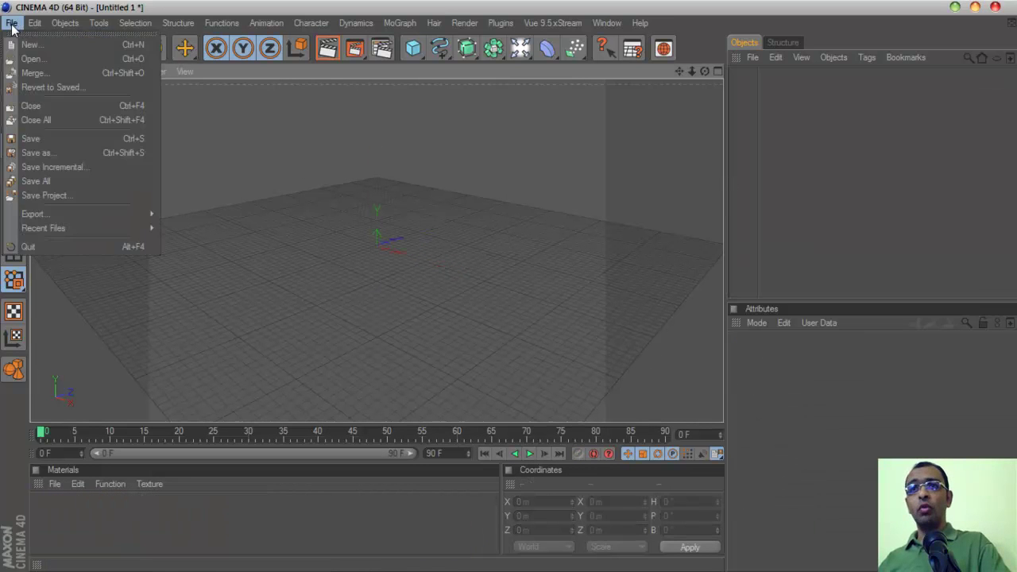
{"action": "left_click", "coordinate": [36, 68]}
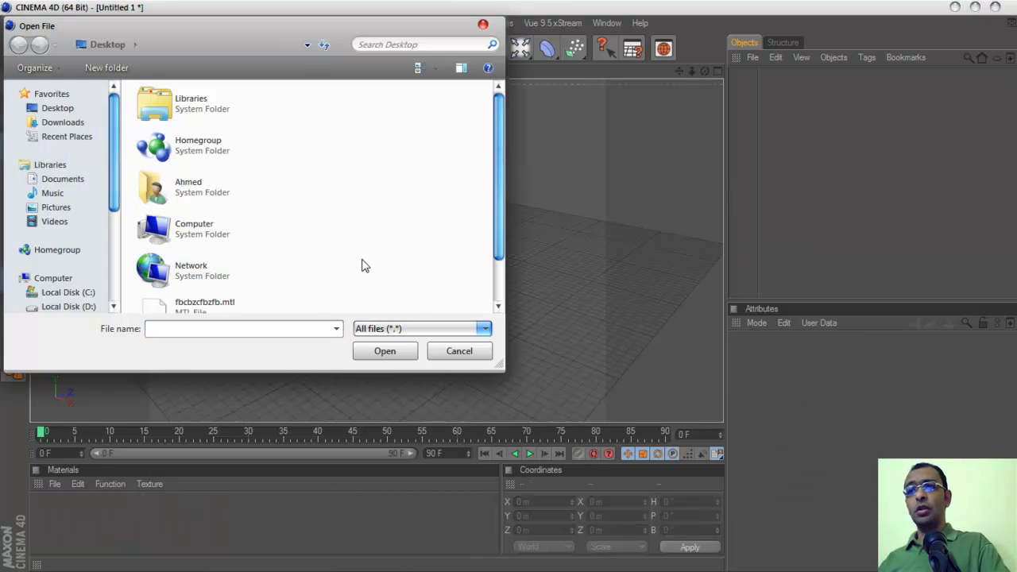
{"action": "scroll", "coordinate": [363, 265], "scroll_direction": "down", "scroll_amount": 2}
{"action": "double_click", "coordinate": [236, 289]}
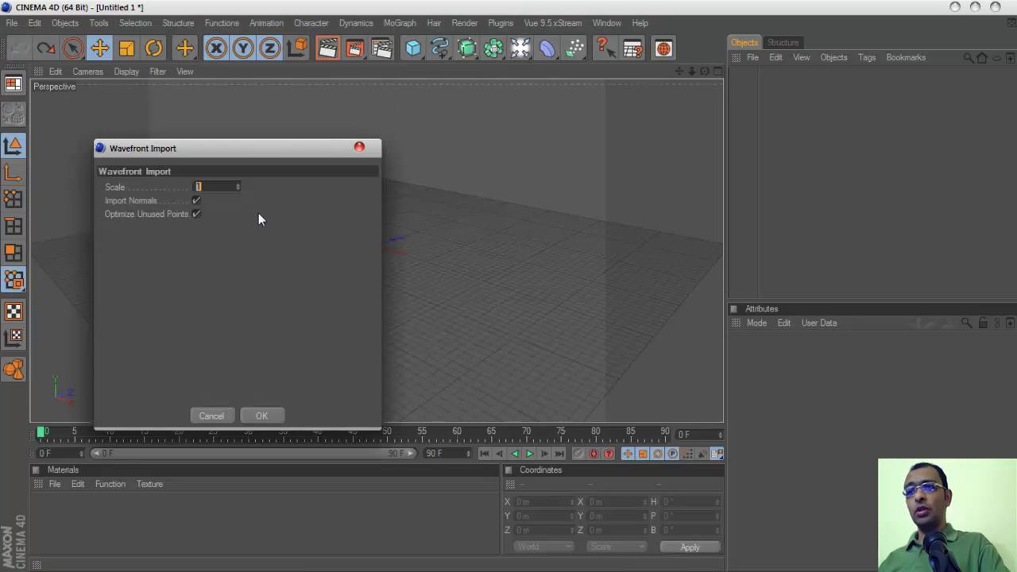
{"action": "type", "text": "50"}
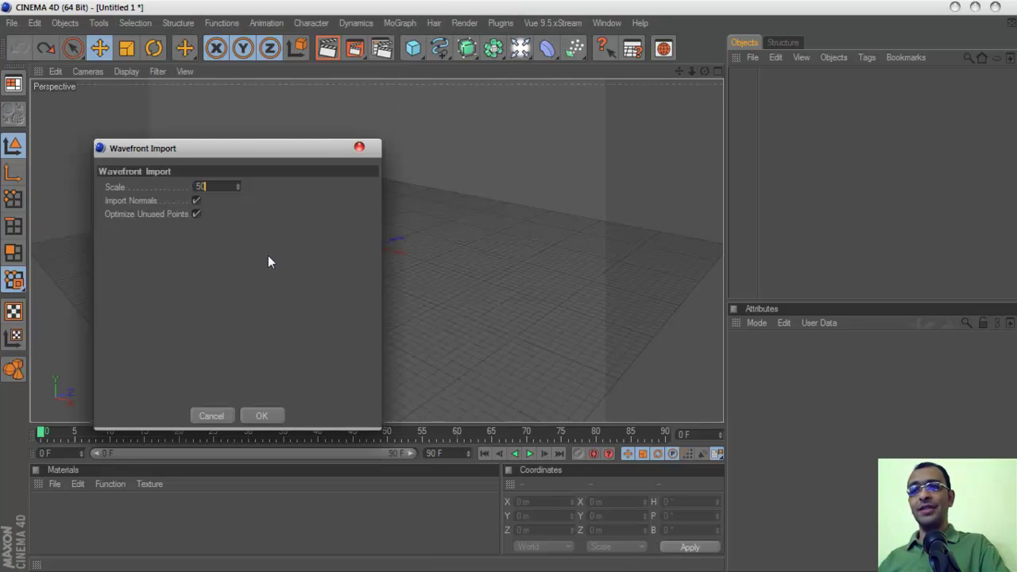
{"action": "left_click", "coordinate": [262, 417]}
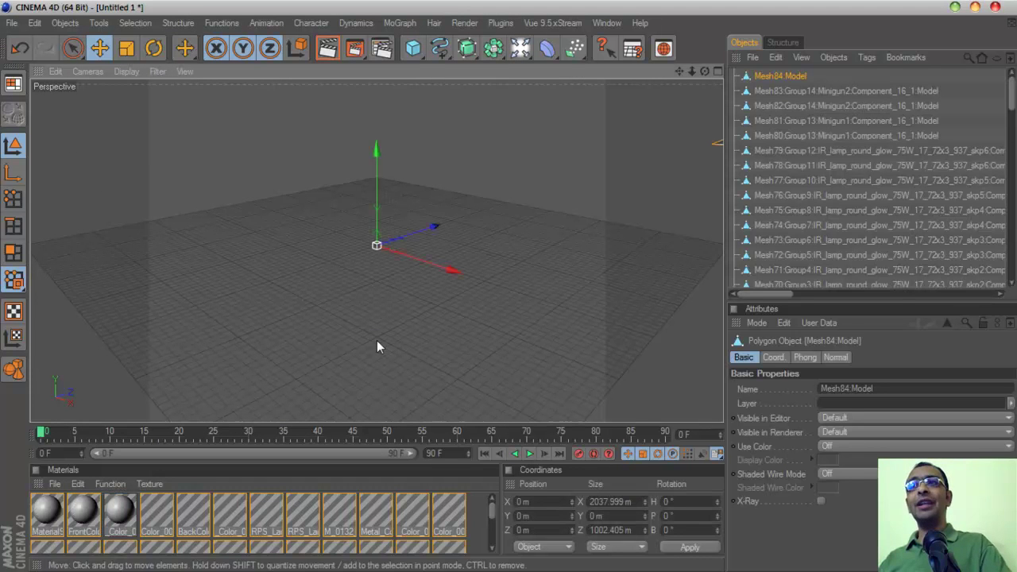
Delete the flat plane object Mesh84:Model above the imported aircraft.
{"action": "scroll", "coordinate": [434, 224], "scroll_direction": "down", "scroll_amount": 5}
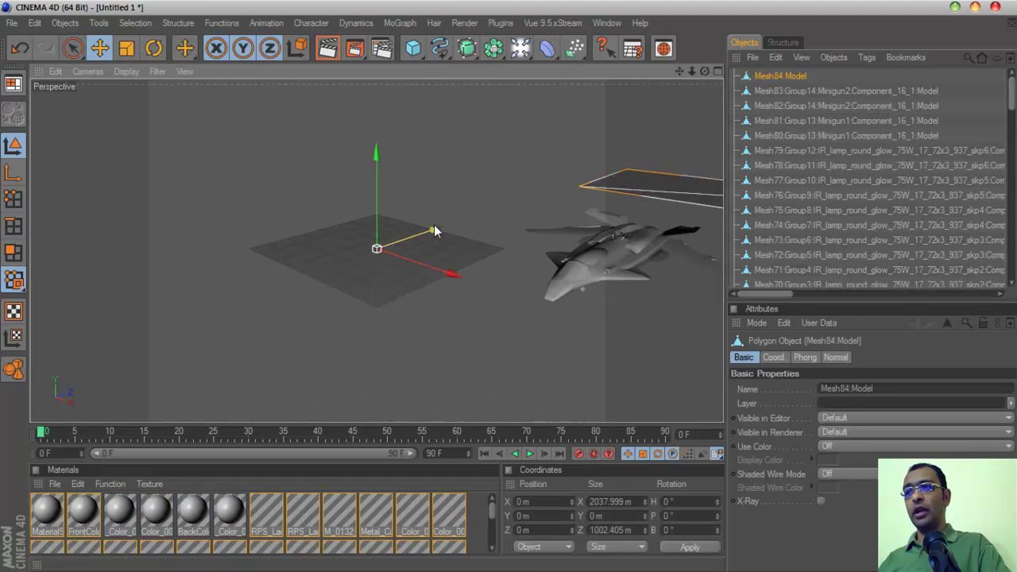
{"action": "scroll", "coordinate": [656, 209], "scroll_direction": "down", "scroll_amount": 2}
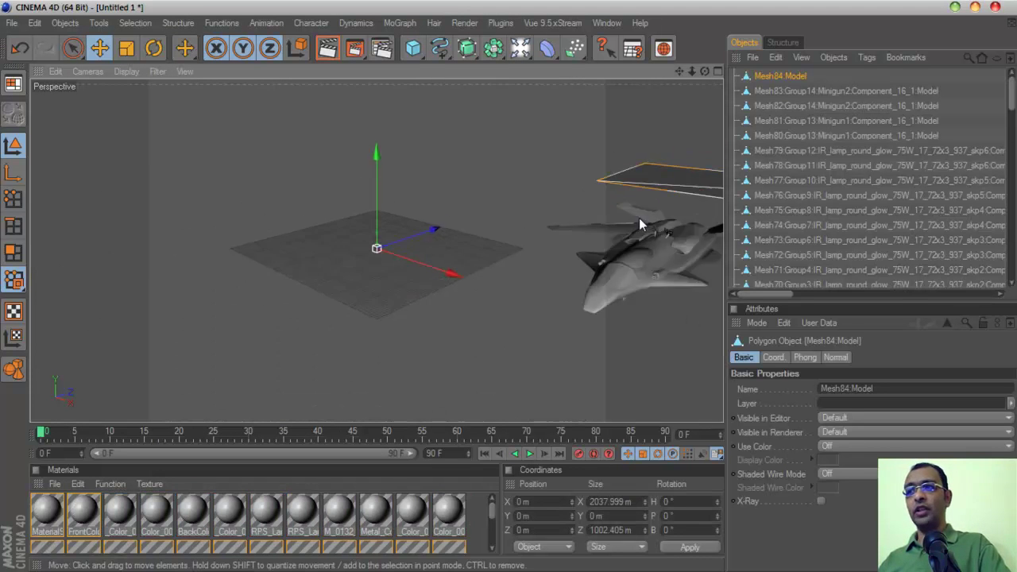
{"action": "key", "text": "Delete"}
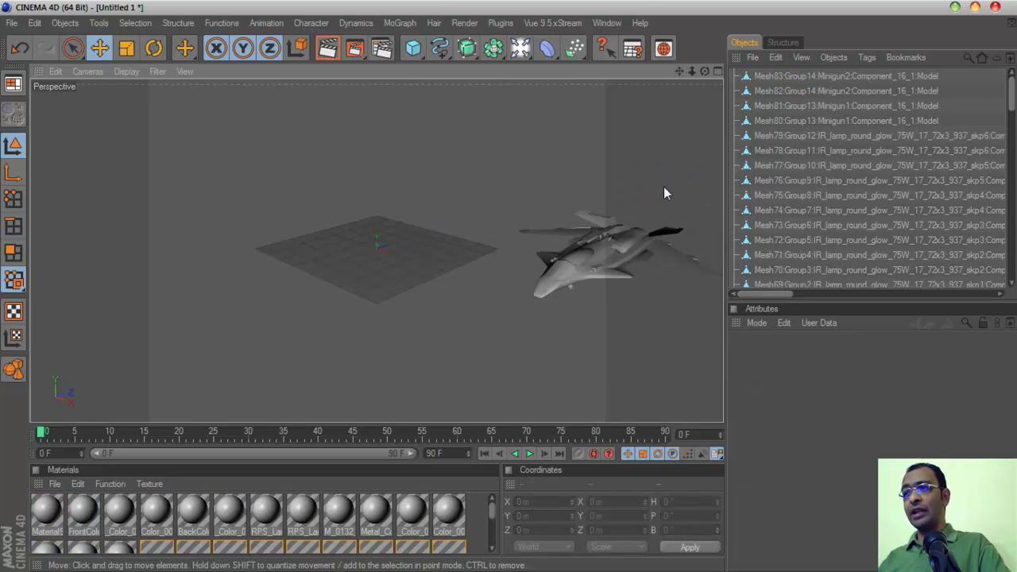
Select all the imported aircraft meshes and center each mesh's axis on its own geometry with Center Axis To.
{"action": "left_click", "coordinate": [842, 169]}
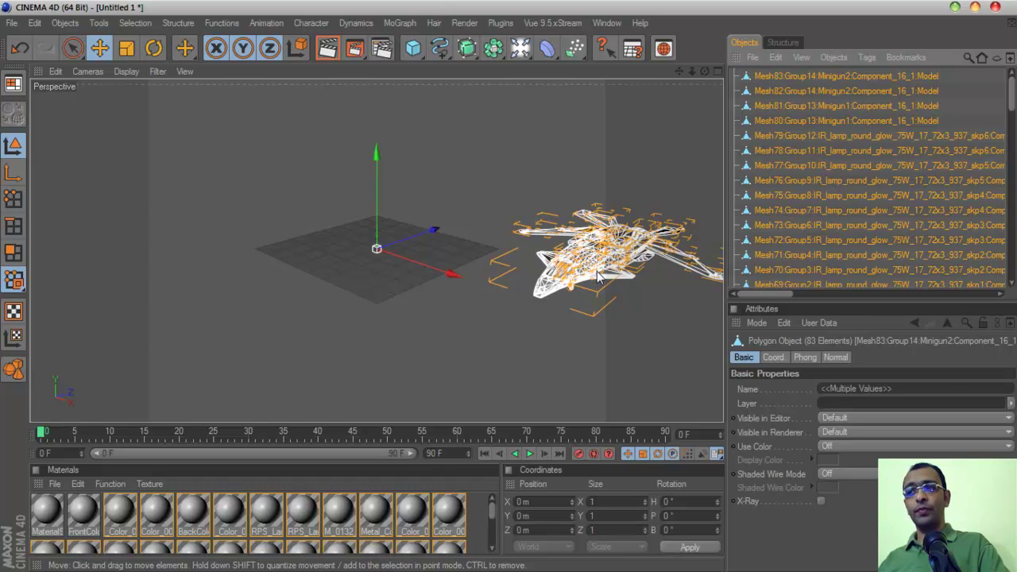
{"action": "left_click", "coordinate": [816, 223]}
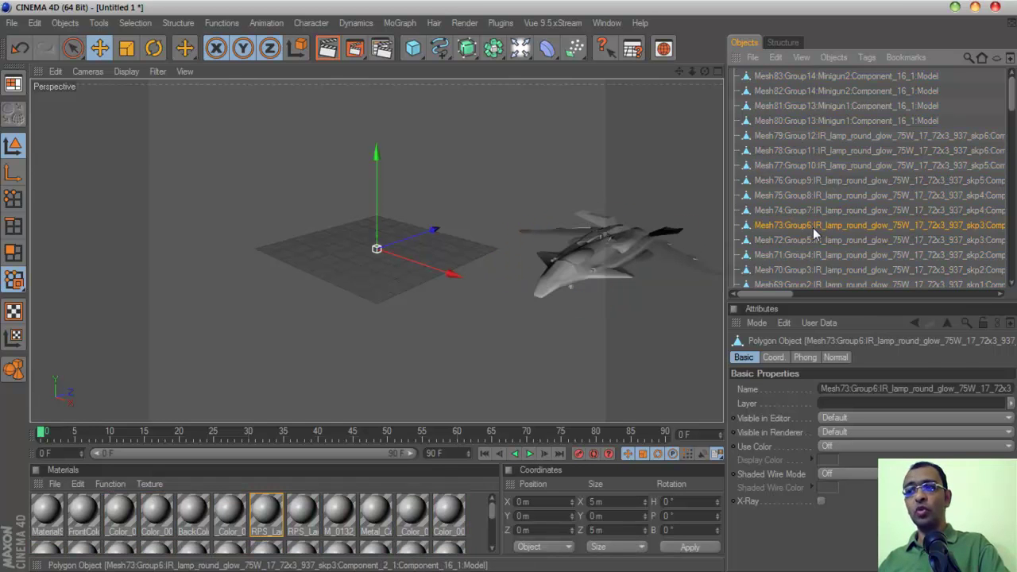
{"action": "left_click", "coordinate": [807, 210]}
{"action": "left_click", "coordinate": [806, 195]}
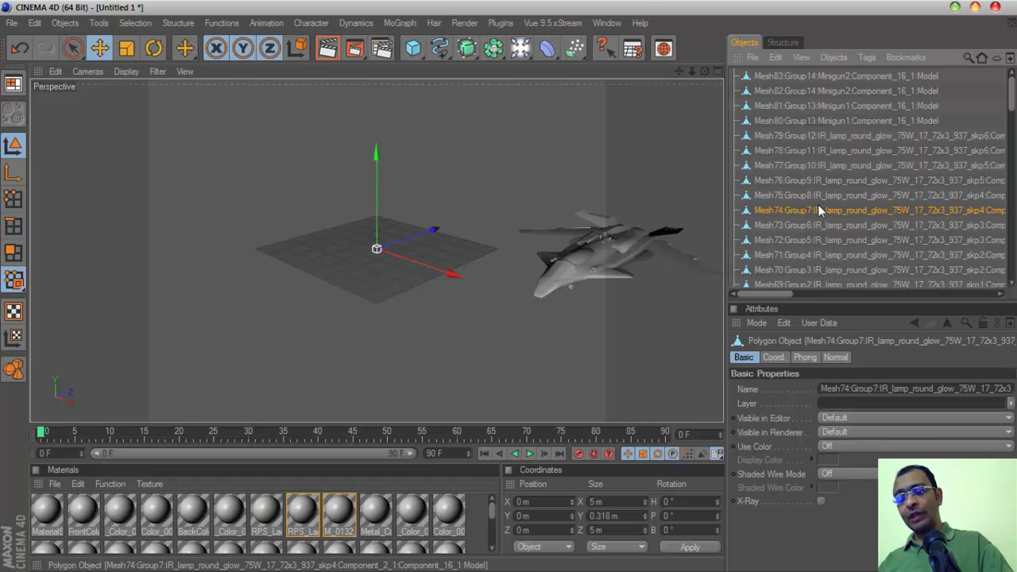
{"action": "key", "text": "ctrl+a"}
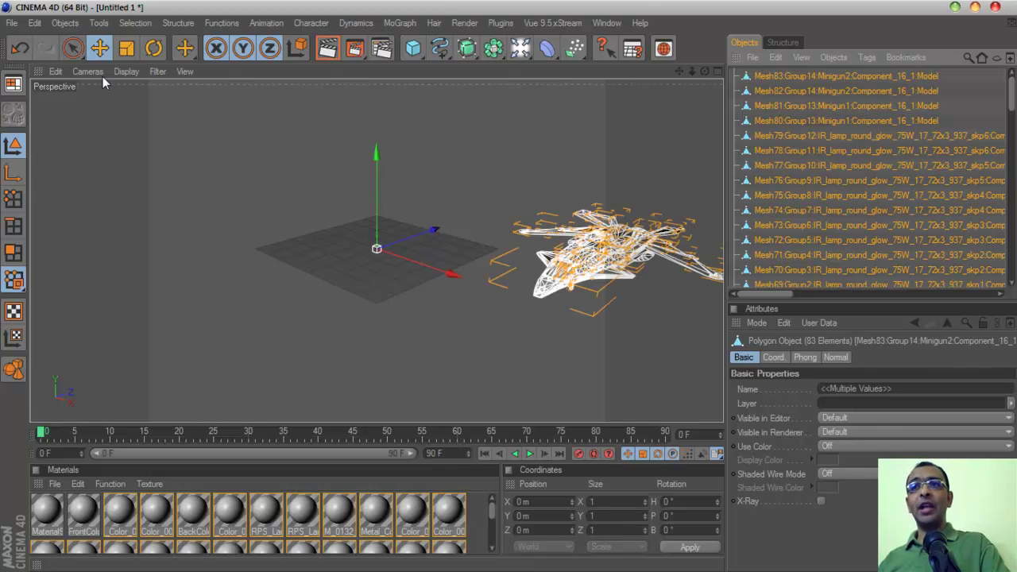
{"action": "left_click", "coordinate": [177, 23]}
{"action": "mouse_move", "coordinate": [206, 60]}
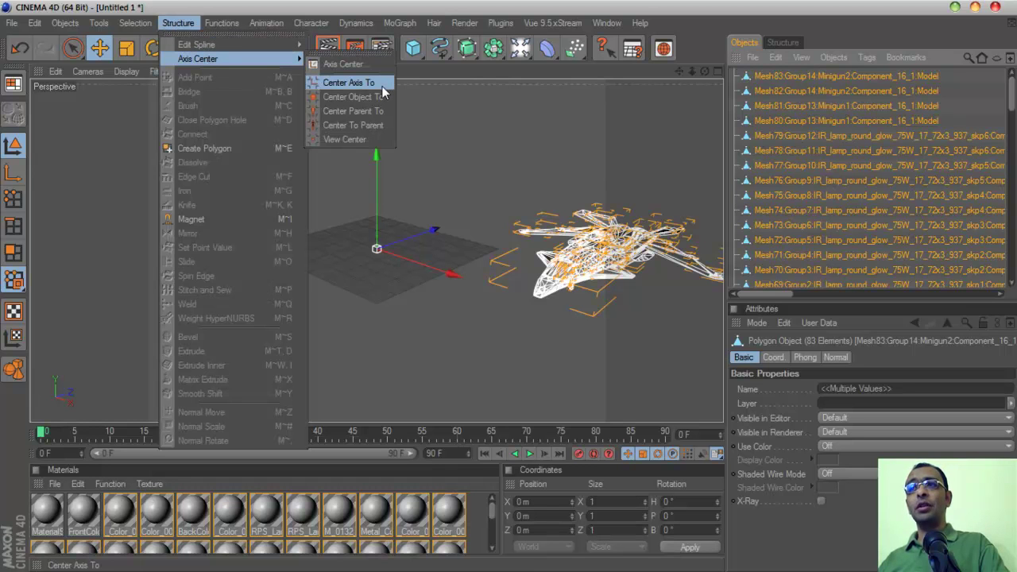
{"action": "left_click", "coordinate": [356, 85]}
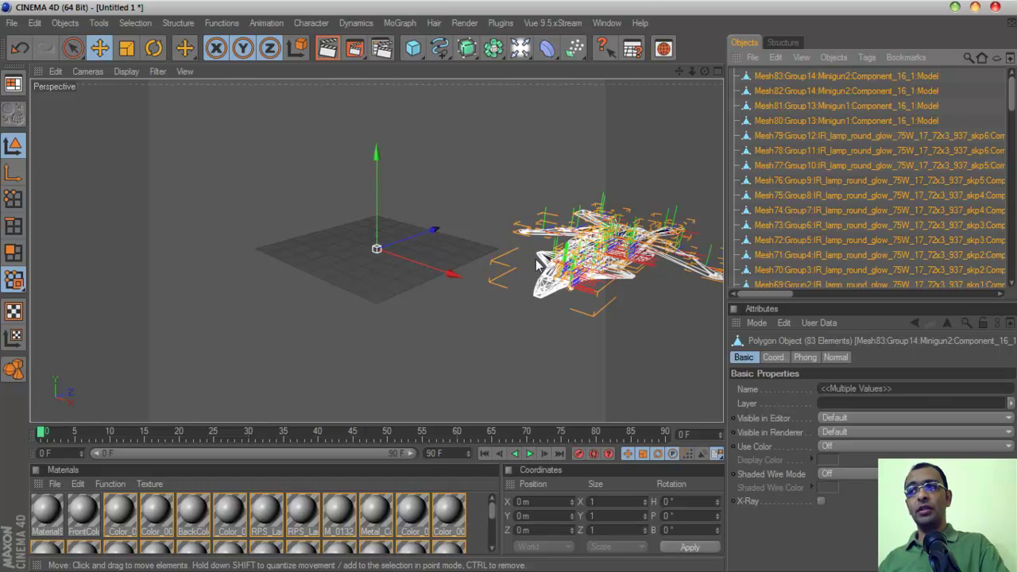
Try to set the X, Y and Z position of all the selected meshes to 0 m.
{"action": "left_click_drag", "start_coordinate": [1009, 105], "coordinate": [990, 69]}
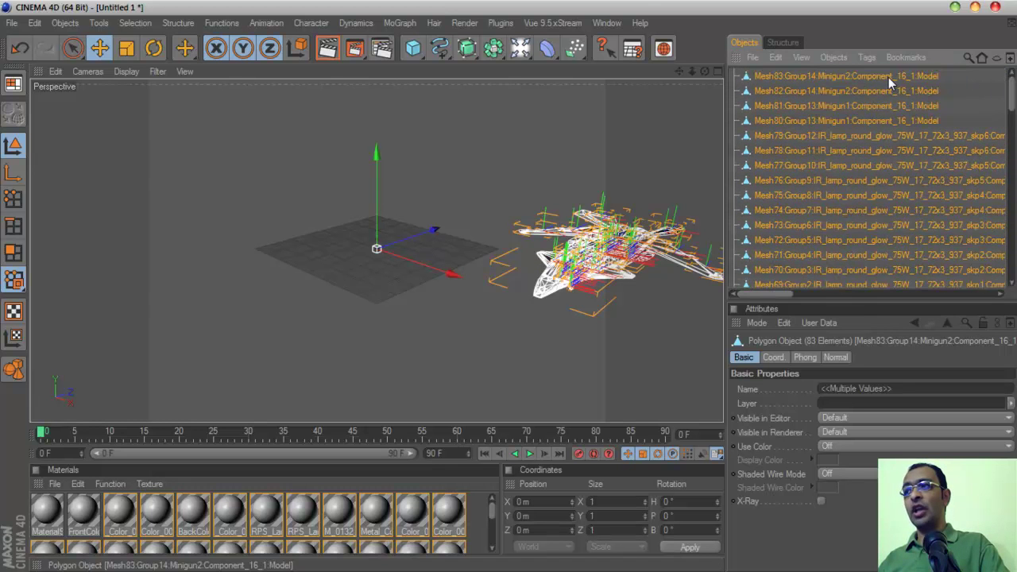
{"action": "left_click", "coordinate": [774, 357]}
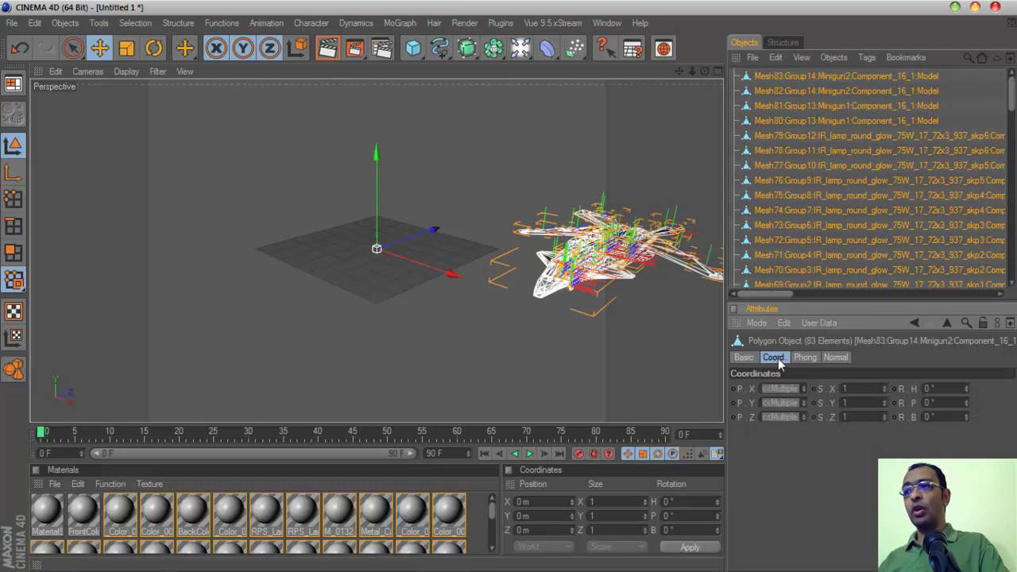
{"action": "type", "text": "0"}
{"action": "key", "text": "Tab"}
{"action": "type", "text": "0"}
{"action": "key", "text": "Tab"}
{"action": "type", "text": "0"}
{"action": "left_click", "coordinate": [794, 408]}
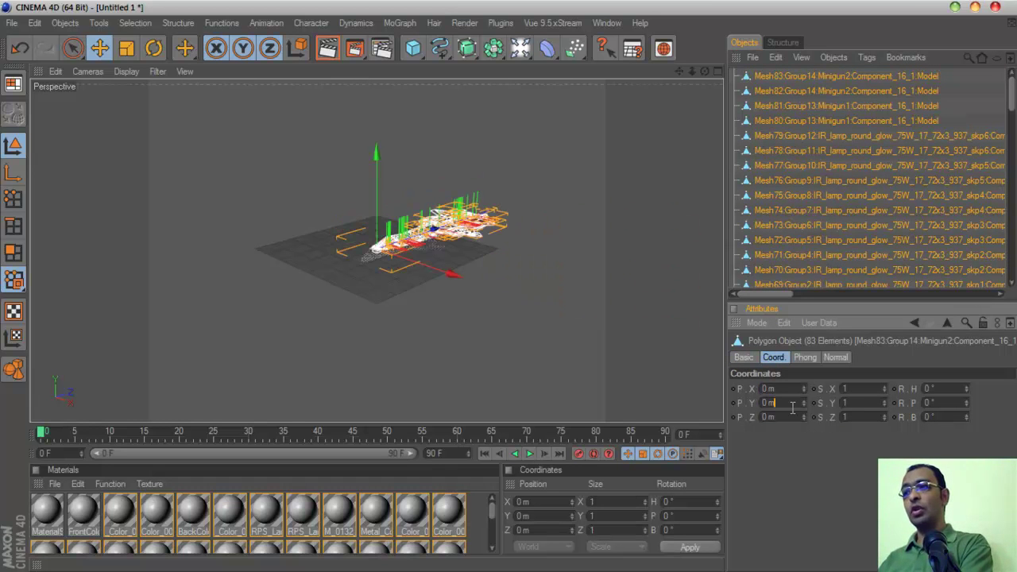
Try raising the selected meshes along Y to about 85 m, and undo this move together with the zeroed positions.
{"action": "left_click_drag", "start_coordinate": [690, 71], "coordinate": [751, 78]}
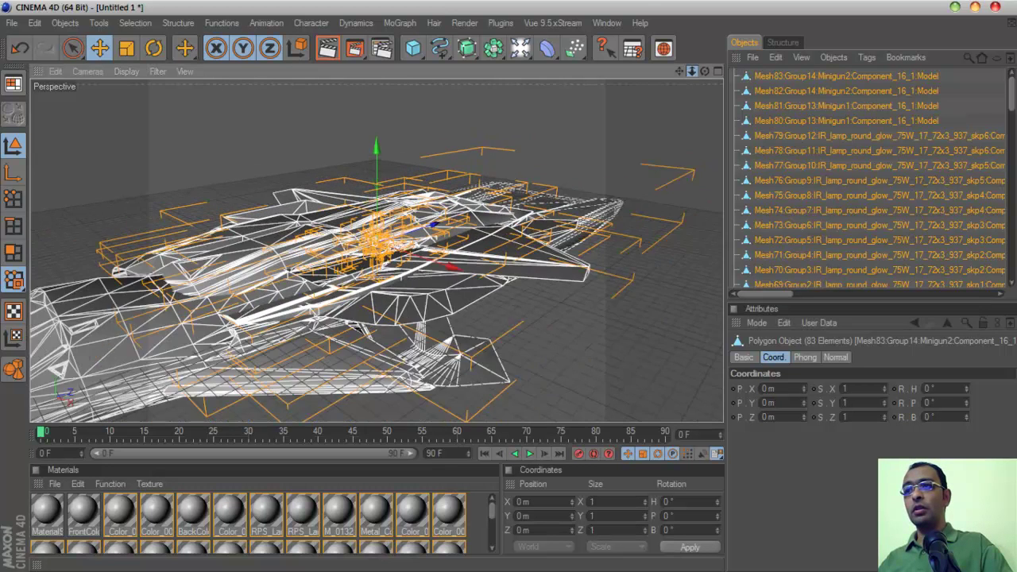
{"action": "left_click_drag", "start_coordinate": [355, 327], "coordinate": [298, 202]}
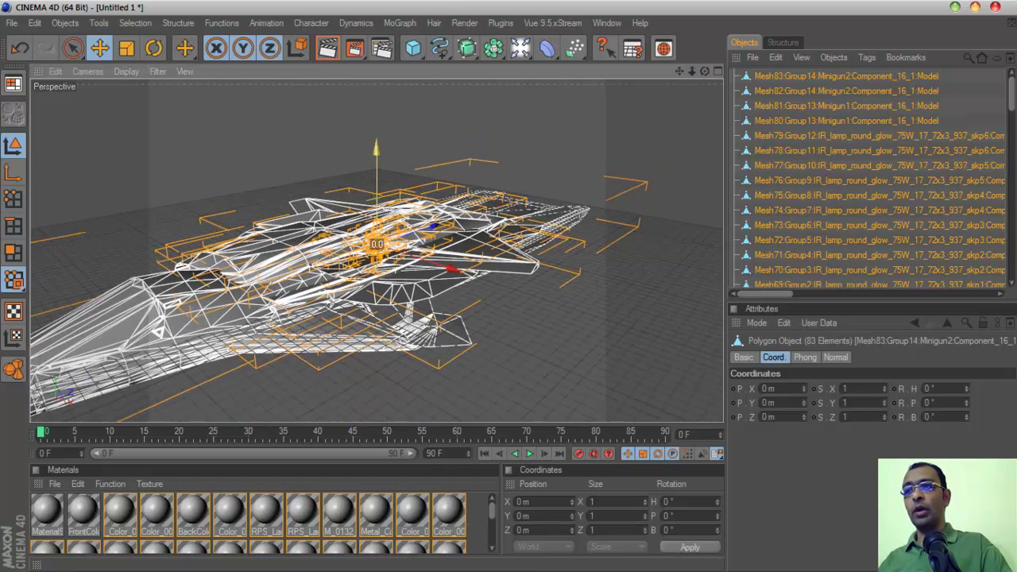
{"action": "left_click_drag", "start_coordinate": [376, 147], "coordinate": [377, 82]}
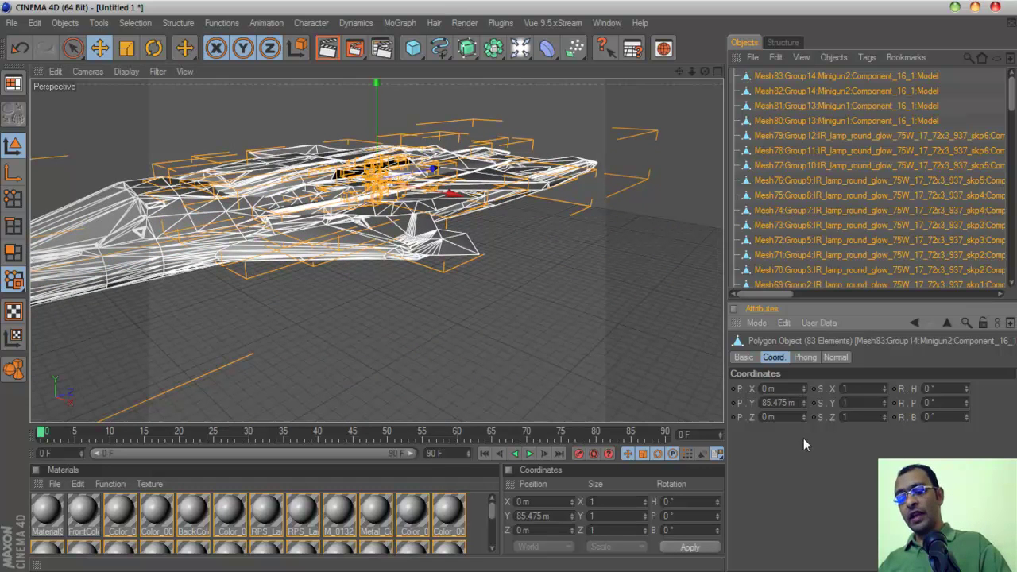
{"action": "key", "text": "ctrl+z"}
{"action": "key", "text": "ctrl+z"}
{"action": "key", "text": "ctrl+z"}
{"action": "key", "text": "ctrl+z"}
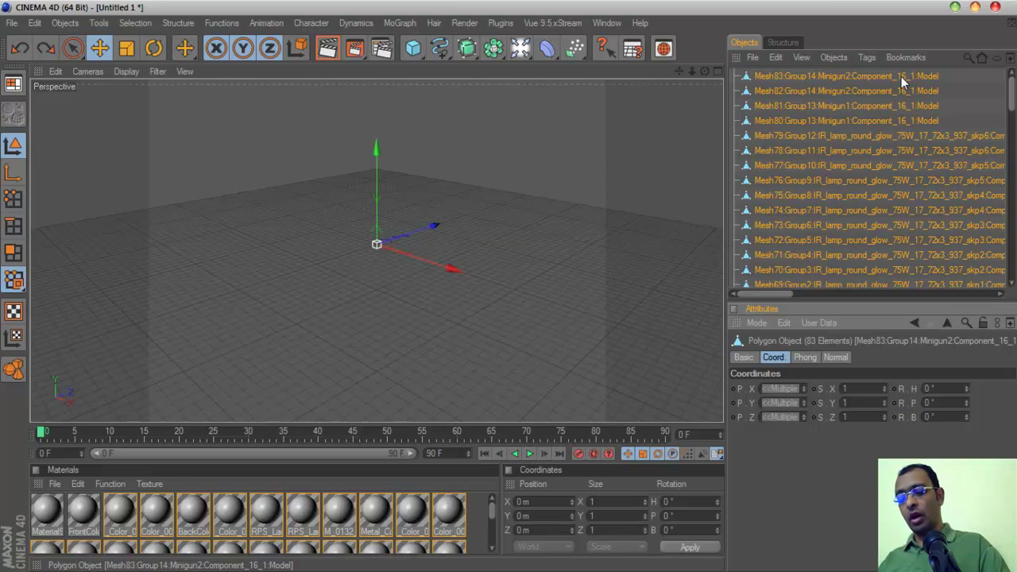
Group all the aircraft meshes under a null object and set the null's X, Y and Z position to 0 m.
{"action": "key", "text": "ctrl+z"}
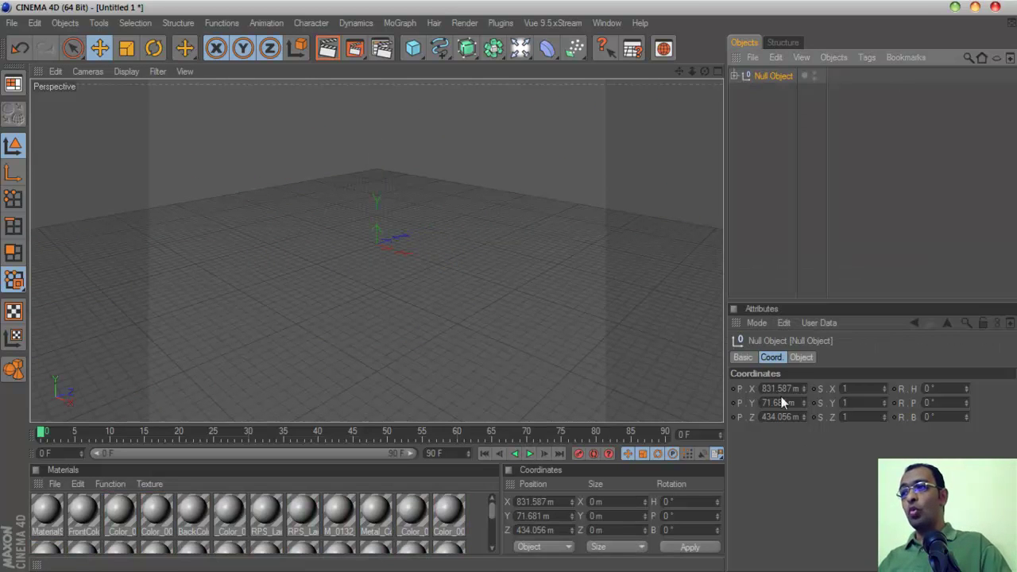
{"action": "left_click", "coordinate": [781, 393]}
{"action": "type", "text": "0"}
{"action": "left_click", "coordinate": [783, 403]}
{"action": "type", "text": "0"}
{"action": "left_click", "coordinate": [785, 417]}
{"action": "type", "text": "0"}
{"action": "key", "text": "Return"}
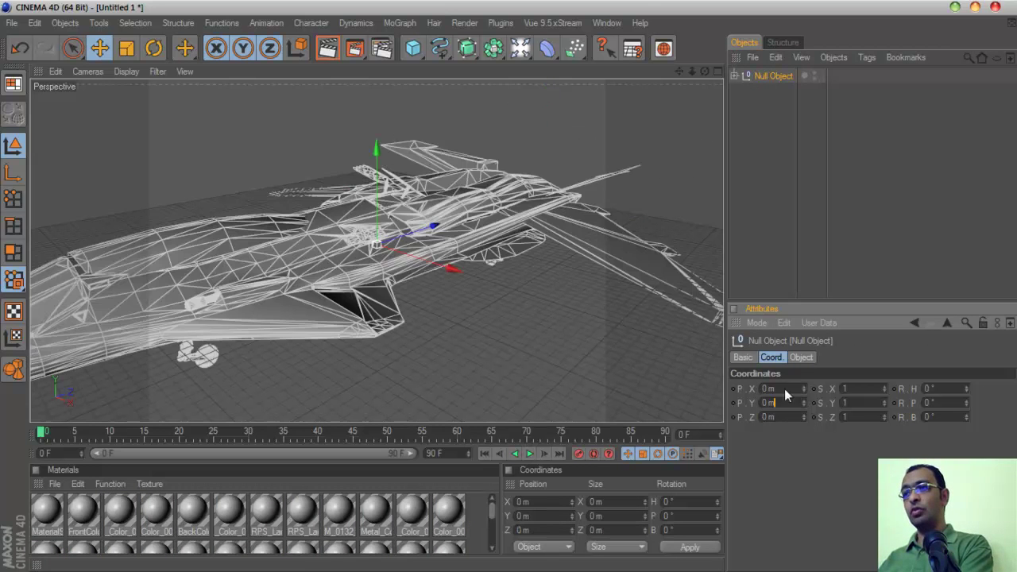
Try raising the main fuselage mesh alone along Y to about 142 m, and undo the move.
{"action": "left_click", "coordinate": [775, 248]}
{"action": "scroll", "coordinate": [664, 260], "scroll_direction": "down", "scroll_amount": 2}
{"action": "scroll", "coordinate": [566, 203], "scroll_direction": "down", "scroll_amount": 3}
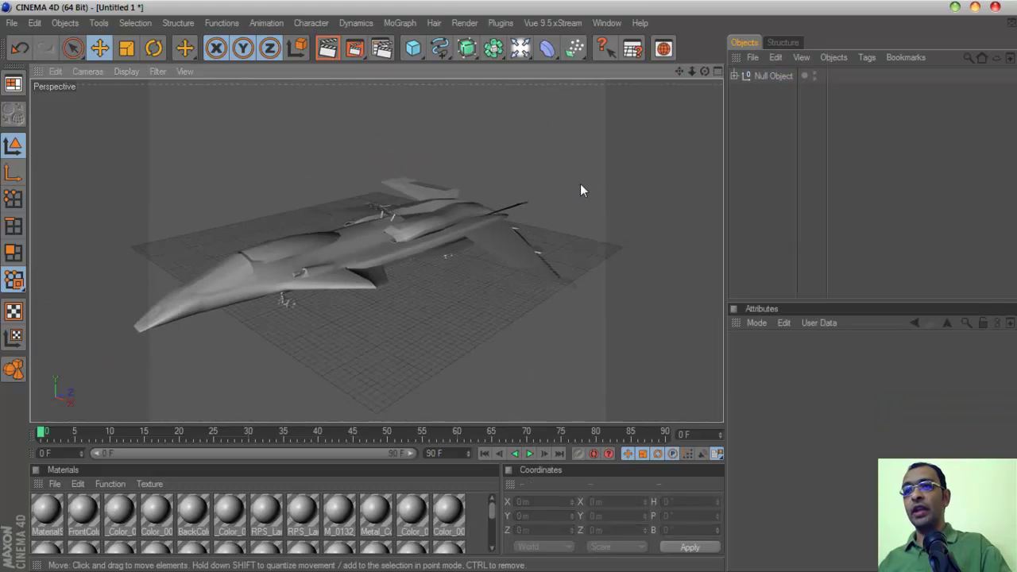
{"action": "left_click_drag", "start_coordinate": [704, 71], "coordinate": [863, 66]}
{"action": "left_click", "coordinate": [414, 298]}
{"action": "scroll", "coordinate": [573, 271], "scroll_direction": "up", "scroll_amount": 6}
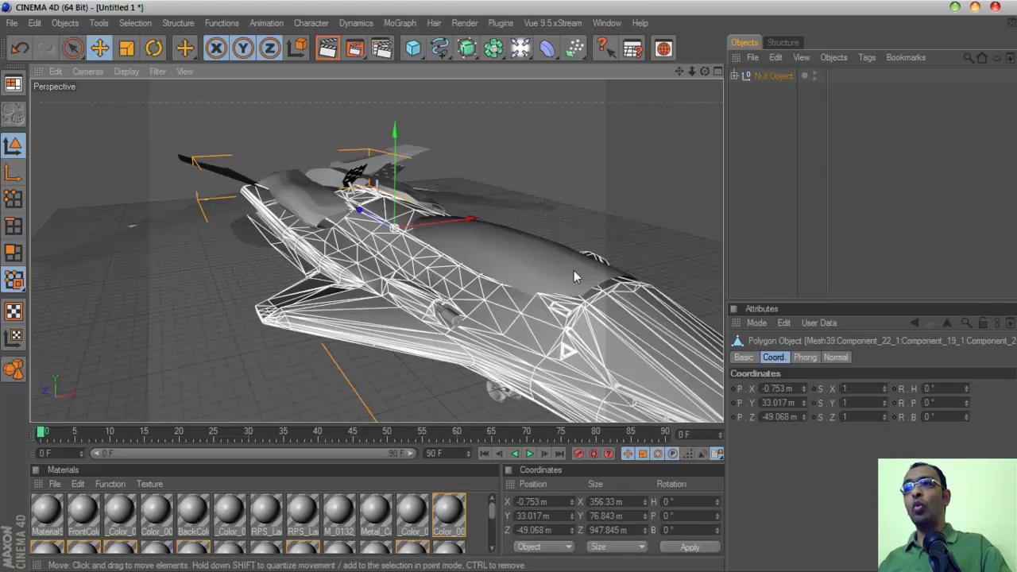
{"action": "left_click_drag", "start_coordinate": [704, 71], "coordinate": [858, 71]}
{"action": "scroll", "coordinate": [530, 267], "scroll_direction": "down", "scroll_amount": 3}
{"action": "scroll", "coordinate": [530, 267], "scroll_direction": "down", "scroll_amount": 2}
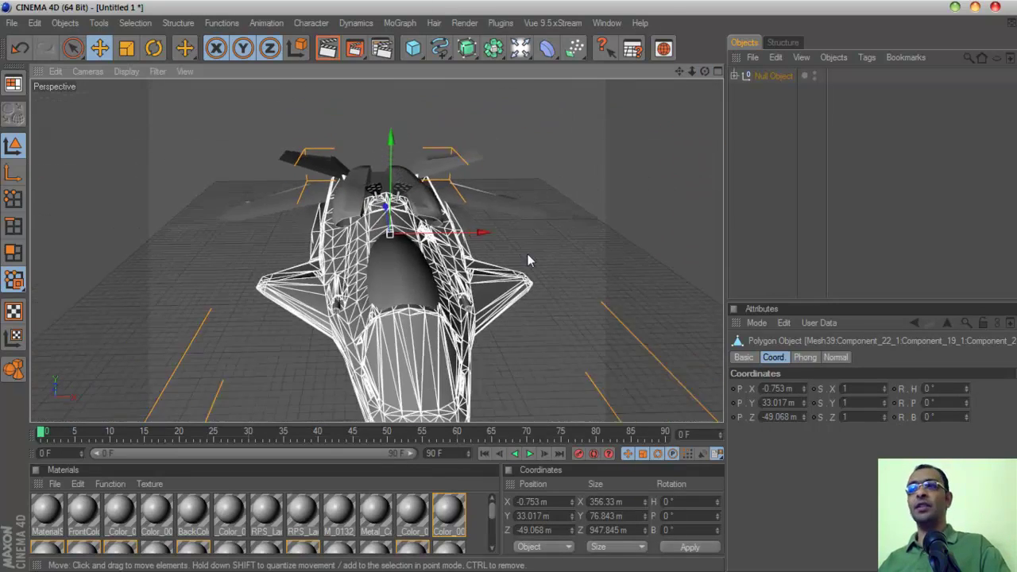
{"action": "left_click_drag", "start_coordinate": [704, 71], "coordinate": [688, 51]}
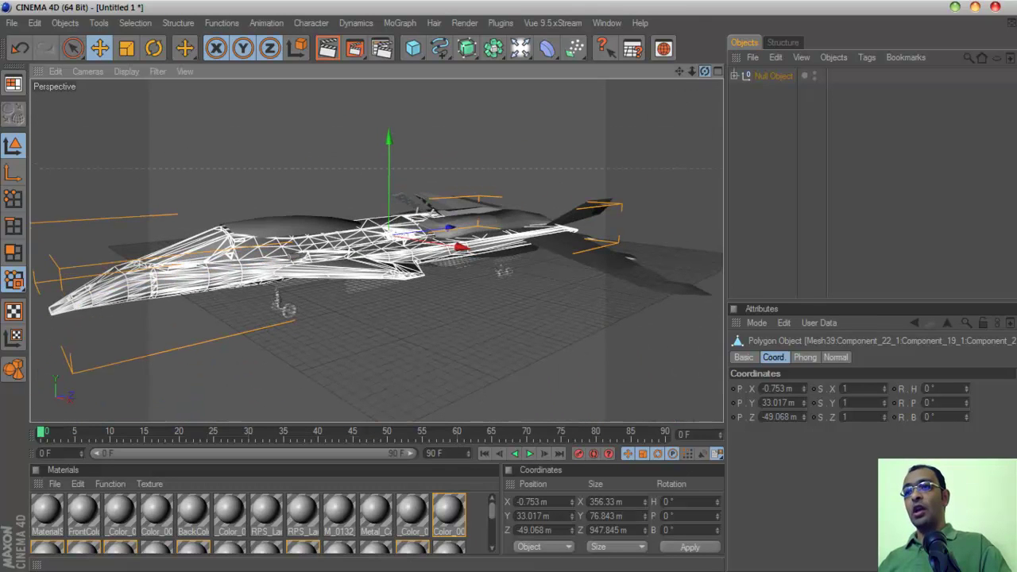
{"action": "left_click_drag", "start_coordinate": [387, 153], "coordinate": [387, 84]}
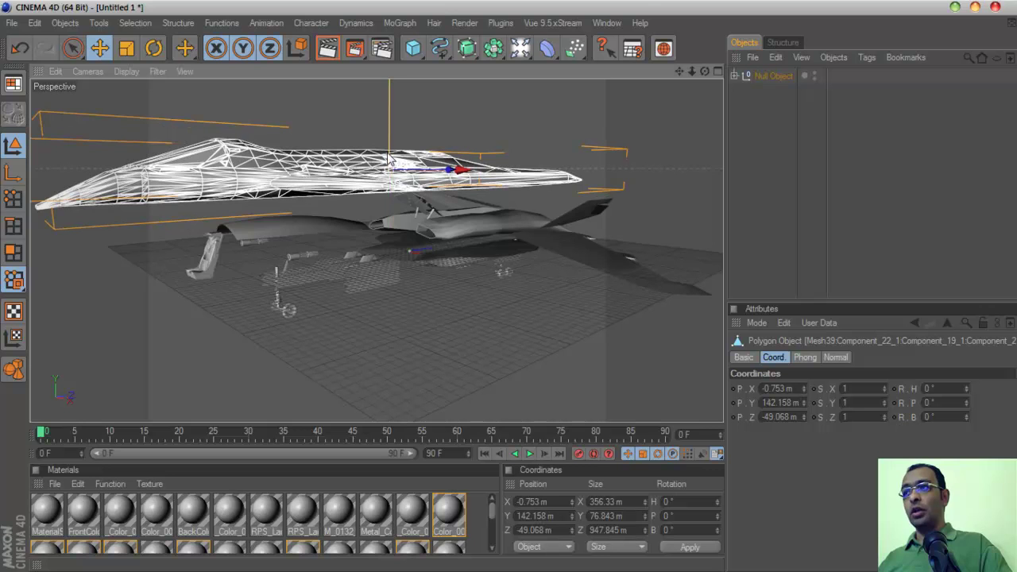
{"action": "key", "text": "ctrl+z"}
Raise the whole aircraft by its null object along Y to about 106 m, above the ground grid.
{"action": "left_click", "coordinate": [752, 162]}
{"action": "left_click", "coordinate": [773, 76]}
{"action": "left_click_drag", "start_coordinate": [402, 178], "coordinate": [404, 116]}
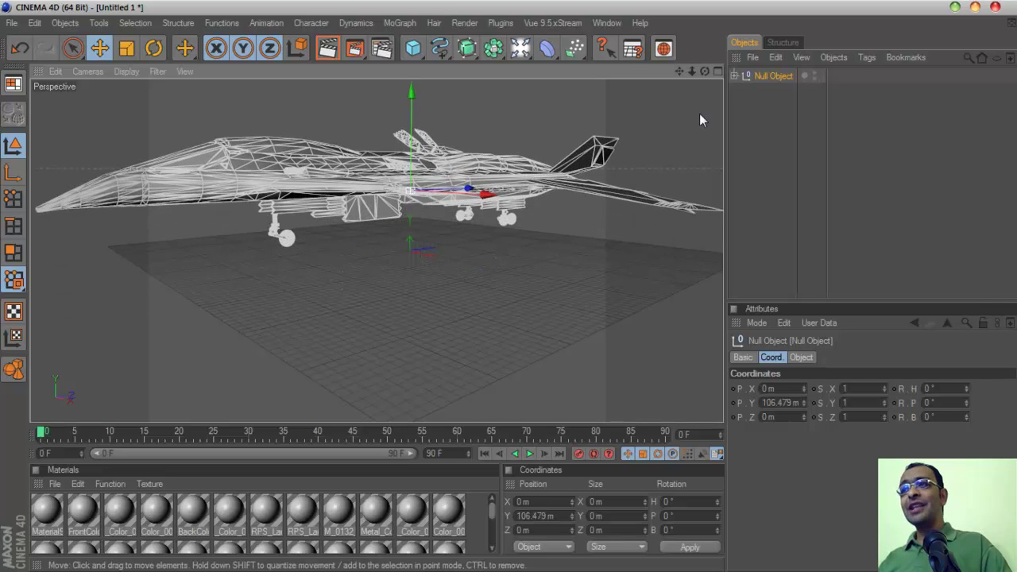
{"action": "left_click_drag", "start_coordinate": [705, 71], "coordinate": [707, 123]}
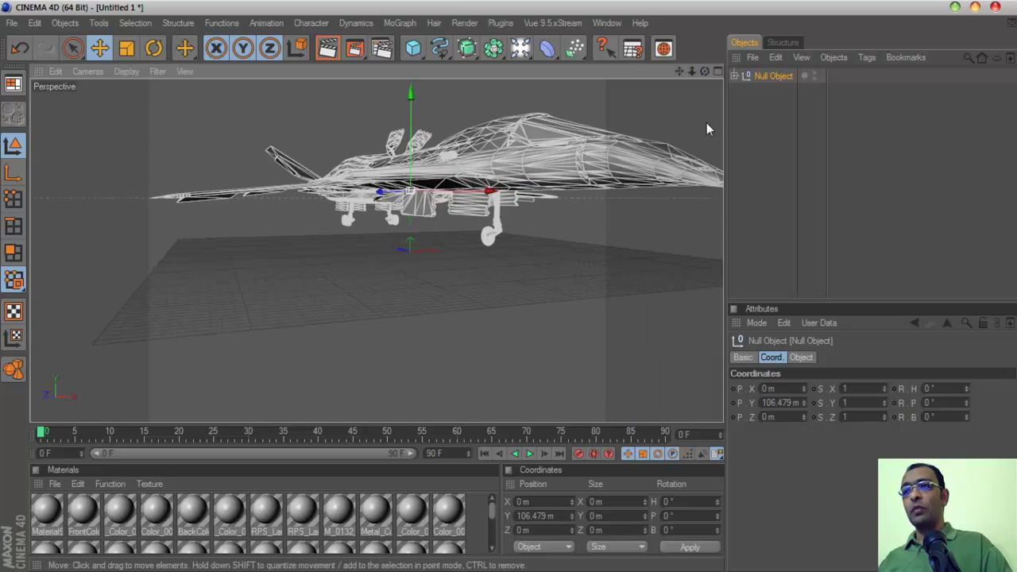
Delete the front landing gear's wheel and strut meshes beneath the aircraft's nose.
{"action": "left_click", "coordinate": [746, 76]}
{"action": "left_click", "coordinate": [523, 258]}
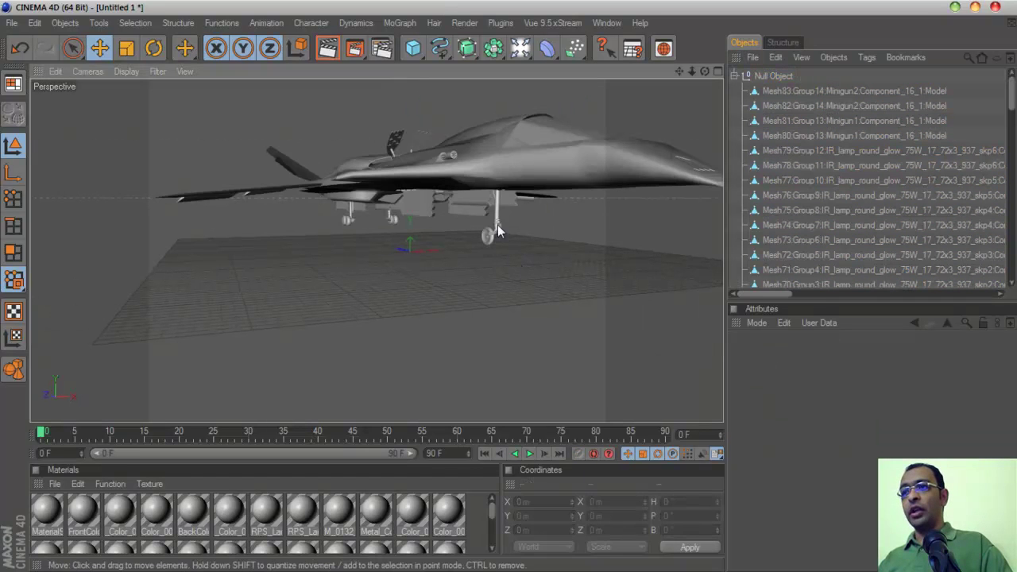
{"action": "left_click", "coordinate": [498, 226]}
{"action": "scroll", "coordinate": [610, 208], "scroll_direction": "up", "scroll_amount": 4}
{"action": "left_click_drag", "start_coordinate": [680, 71], "coordinate": [515, 73]}
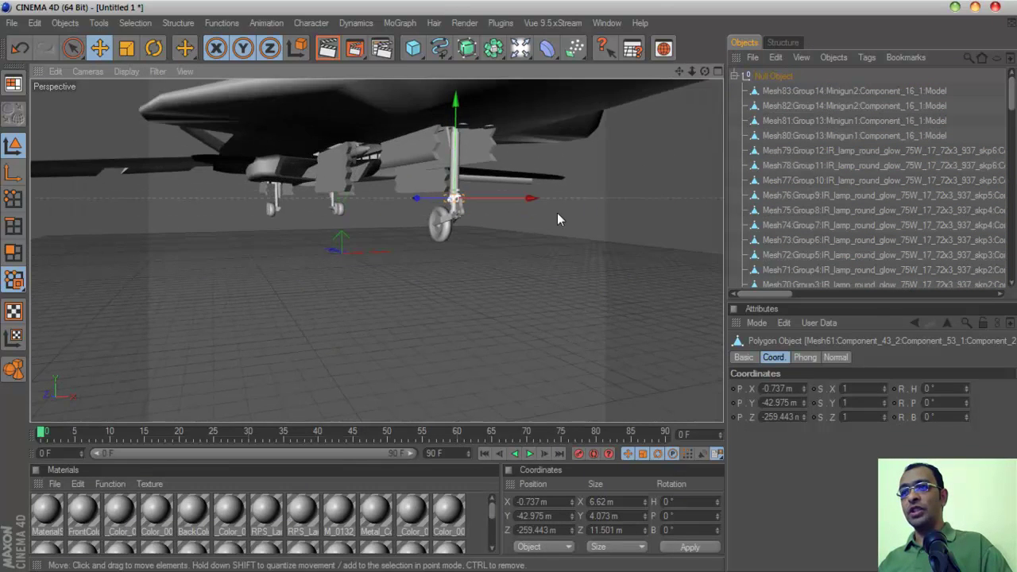
{"action": "left_click", "coordinate": [456, 241]}
{"action": "key", "text": "Delete"}
{"action": "left_click", "coordinate": [465, 212]}
{"action": "key", "text": "Delete"}
{"action": "left_click", "coordinate": [460, 183]}
{"action": "key", "text": "Delete"}
{"action": "left_click", "coordinate": [449, 222]}
{"action": "key", "text": "Delete"}
{"action": "left_click", "coordinate": [455, 196]}
{"action": "key", "text": "Delete"}
Delete zigzag-edged bay door panels around the front landing gear under the fuselage.
{"action": "left_click_drag", "start_coordinate": [704, 70], "coordinate": [636, 71]}
{"action": "left_click", "coordinate": [313, 187]}
{"action": "key", "text": "Delete"}
{"action": "left_click", "coordinate": [285, 162]}
{"action": "key", "text": "Delete"}
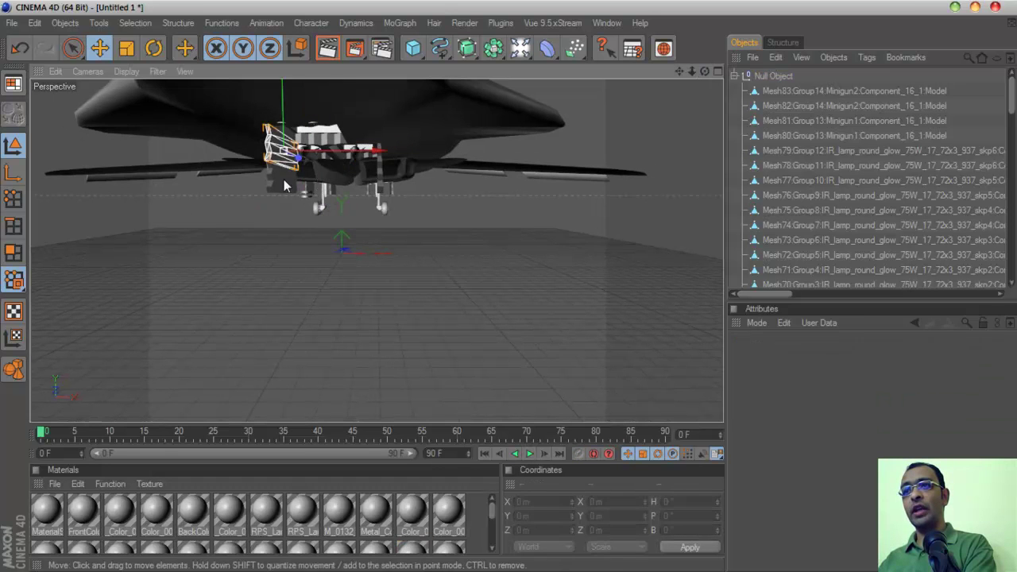
Delete the first wheel pieces of the rear landing gear and the remaining front panel under the fuselage.
{"action": "left_click", "coordinate": [382, 211]}
{"action": "key", "text": "Delete"}
{"action": "left_click", "coordinate": [319, 208]}
{"action": "key", "text": "Delete"}
{"action": "left_click_drag", "start_coordinate": [705, 71], "coordinate": [557, 80]}
{"action": "left_click", "coordinate": [464, 198]}
{"action": "key", "text": "Delete"}
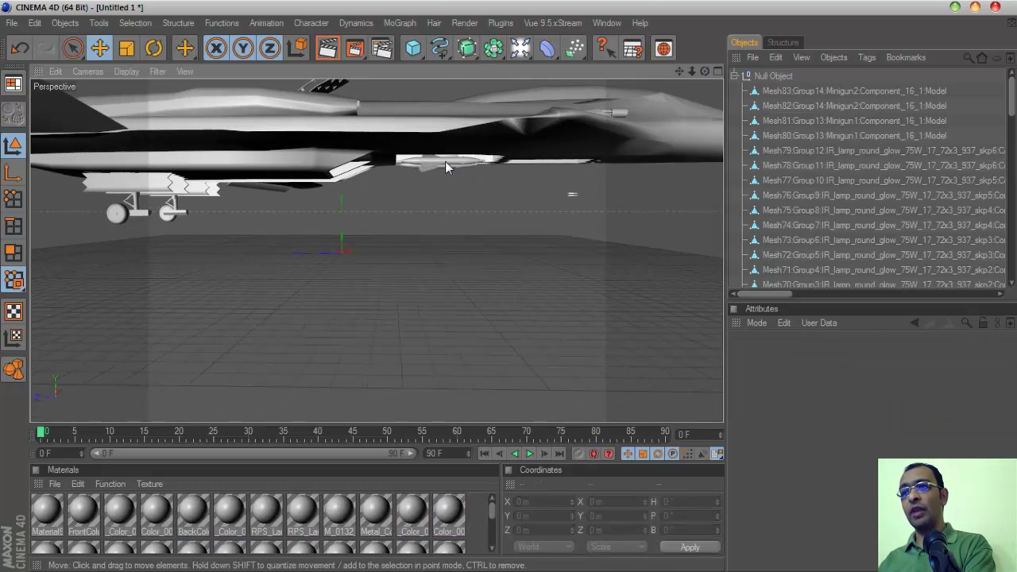
Delete the wheel and strut parts of the rear landing gear nearer the nose in the side view.
{"action": "left_click", "coordinate": [165, 214]}
{"action": "key", "text": "Delete"}
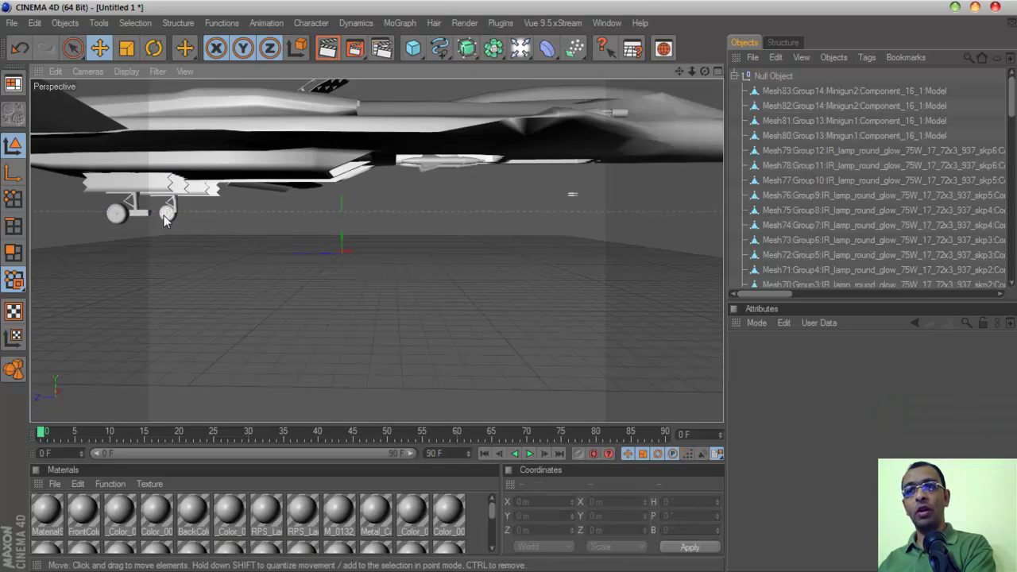
{"action": "left_click", "coordinate": [171, 208]}
{"action": "key", "text": "Delete"}
{"action": "left_click", "coordinate": [173, 210]}
{"action": "key", "text": "Delete"}
Delete the wheel, axle and strut parts of the remaining rear landing gear leg.
{"action": "left_click", "coordinate": [121, 217]}
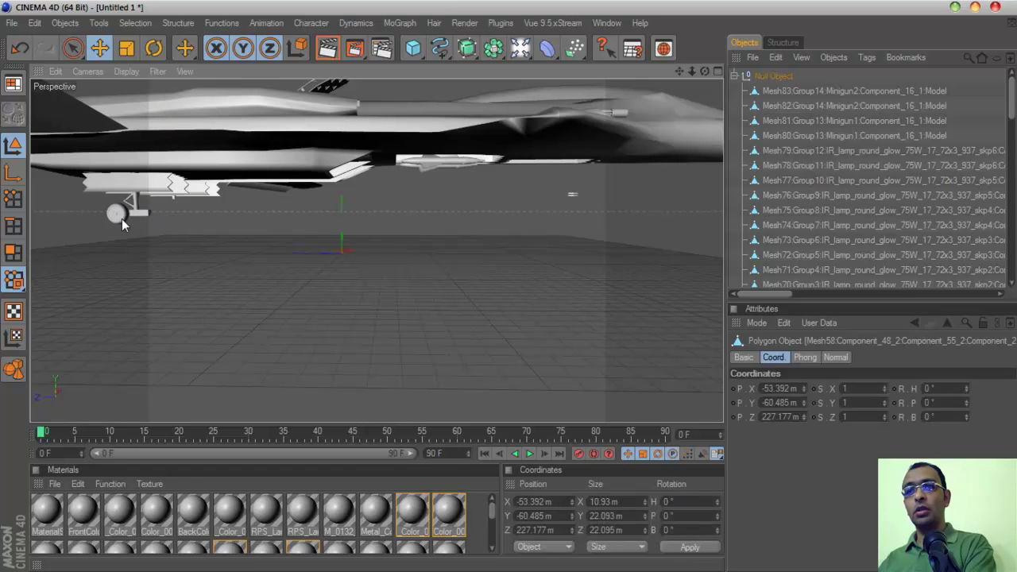
{"action": "key", "text": "Delete"}
{"action": "left_click", "coordinate": [140, 213]}
{"action": "key", "text": "Delete"}
{"action": "left_click", "coordinate": [135, 202]}
{"action": "key", "text": "Delete"}
{"action": "left_click", "coordinate": [132, 207]}
{"action": "key", "text": "Delete"}
{"action": "left_click", "coordinate": [128, 197]}
{"action": "key", "text": "Delete"}
Delete the small stray part floating below the front of the fuselage.
{"action": "left_click_drag", "start_coordinate": [678, 72], "coordinate": [670, 119]}
{"action": "left_click", "coordinate": [502, 226]}
{"action": "key", "text": "Delete"}
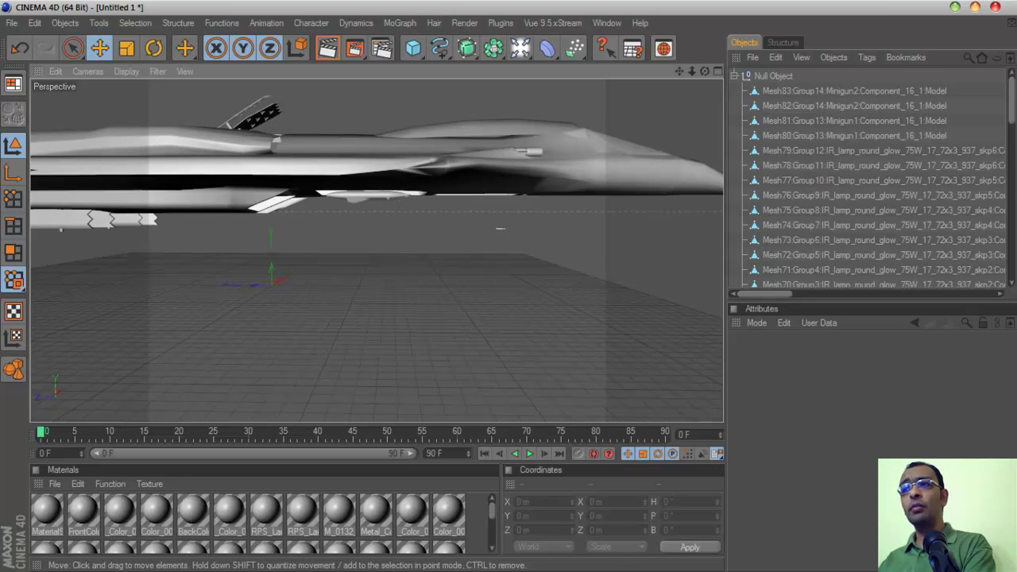
{"action": "left_click", "coordinate": [501, 230]}
{"action": "key", "text": "Delete"}
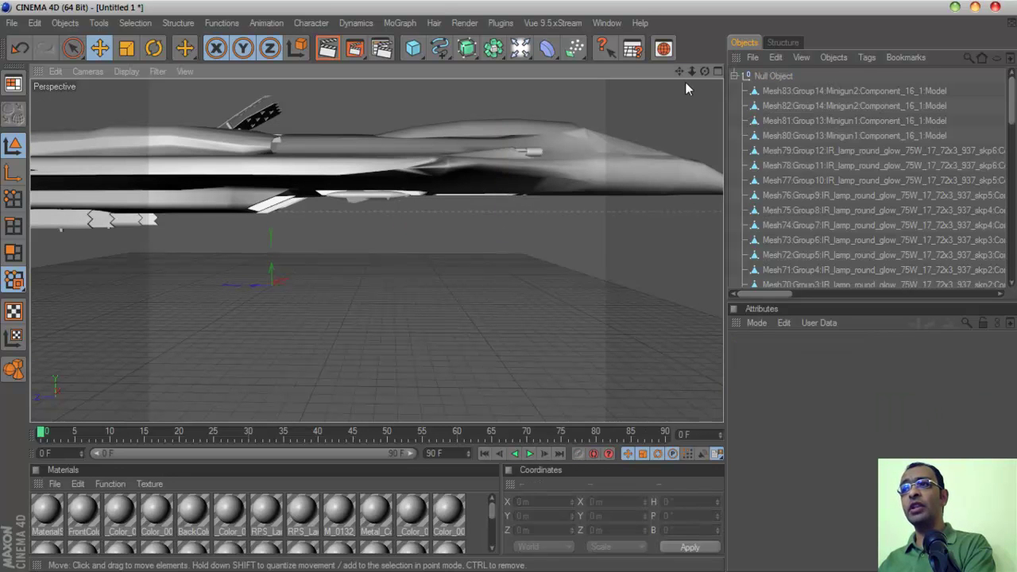
Delete the zigzag-edged rear landing gear bay doors and the small strut stubs beneath them.
{"action": "left_click_drag", "start_coordinate": [679, 72], "coordinate": [866, 63]}
{"action": "scroll", "coordinate": [344, 252], "scroll_direction": "up", "scroll_amount": 1}
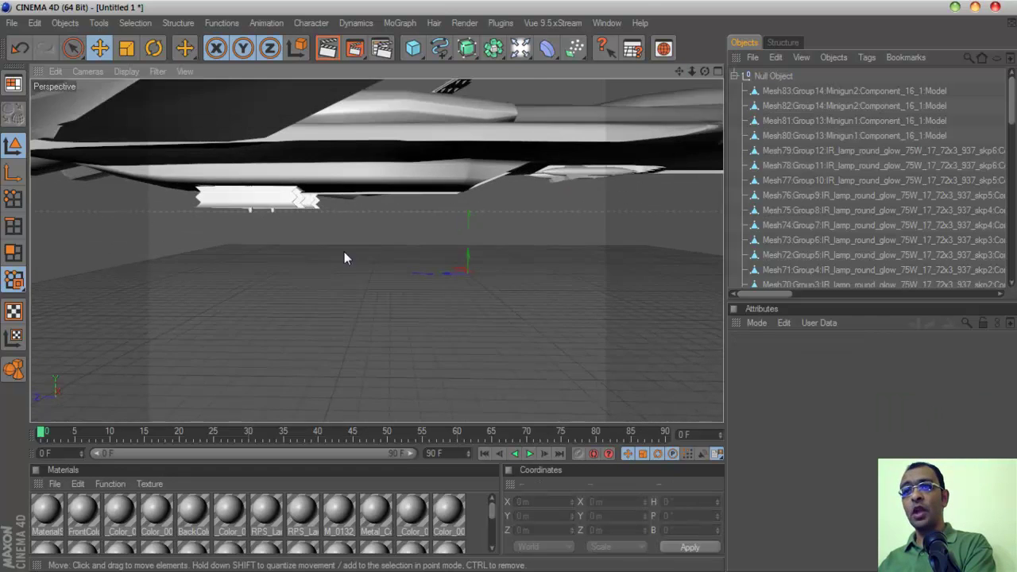
{"action": "left_click_drag", "start_coordinate": [344, 257], "coordinate": [273, 202], "text": "alt"}
{"action": "left_click", "coordinate": [271, 200]}
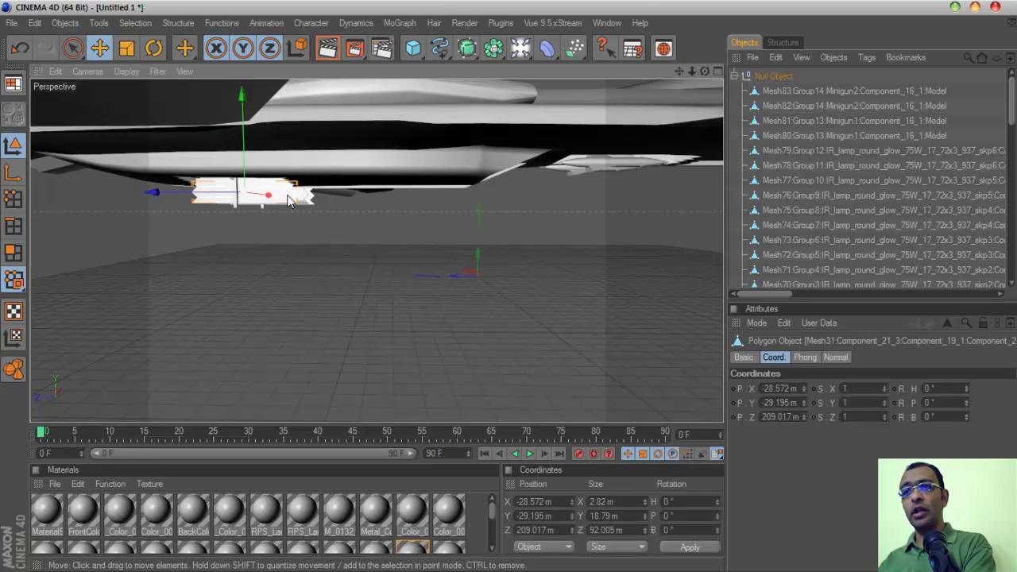
{"action": "key", "text": "Delete"}
{"action": "left_click", "coordinate": [263, 204]}
{"action": "key", "text": "Delete"}
{"action": "left_click", "coordinate": [235, 202]}
{"action": "key", "text": "Delete"}
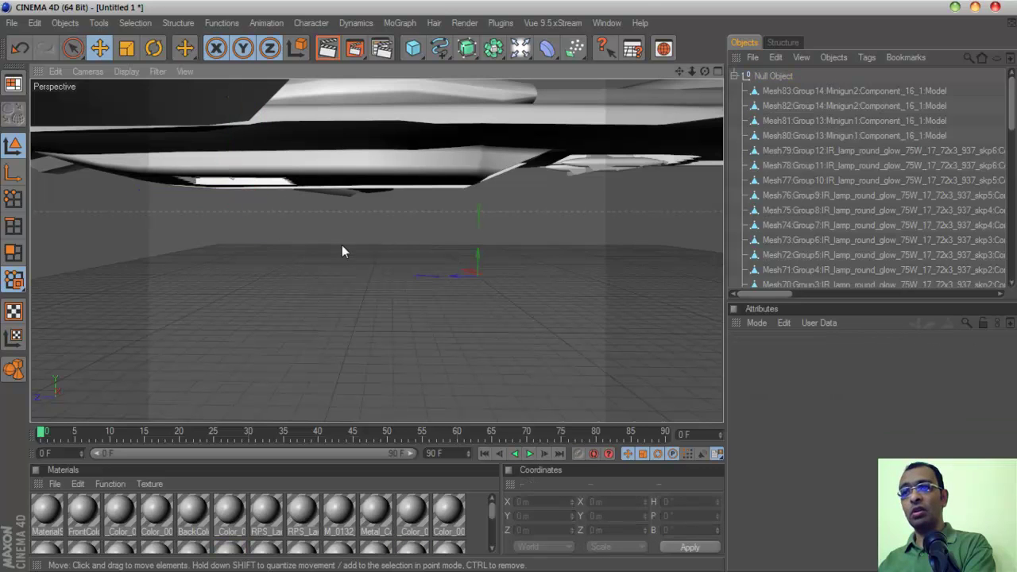
Inspect the aircraft's front, rear and underside for leftover landing gear parts.
{"action": "left_click_drag", "start_coordinate": [342, 247], "coordinate": [457, 225], "text": "alt"}
{"action": "left_click_drag", "start_coordinate": [704, 70], "coordinate": [553, 58]}
{"action": "scroll", "coordinate": [498, 153], "scroll_direction": "up", "scroll_amount": 3}
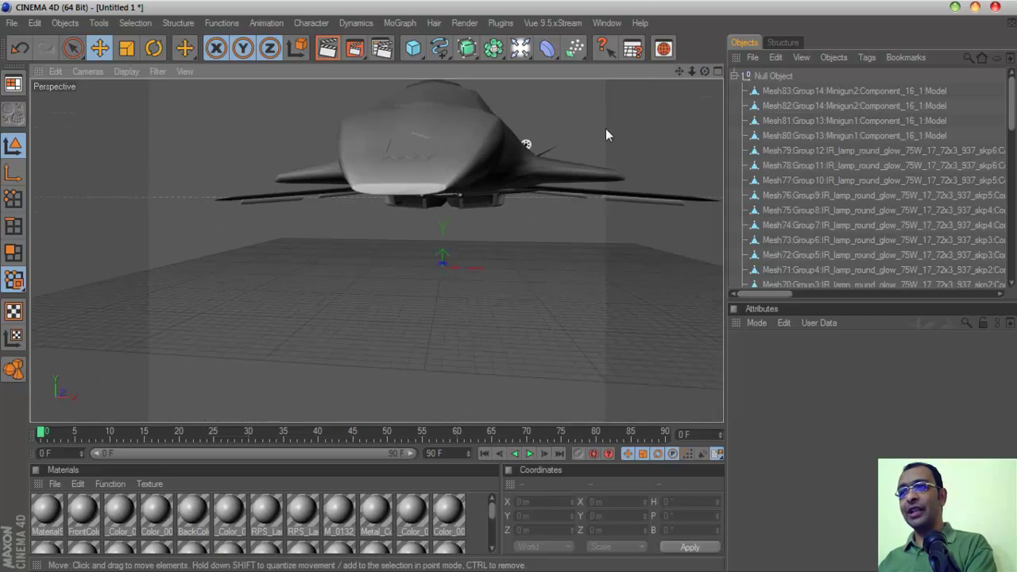
{"action": "left_click_drag", "start_coordinate": [704, 71], "coordinate": [600, 228]}
{"action": "scroll", "coordinate": [600, 222], "scroll_direction": "up", "scroll_amount": 3}
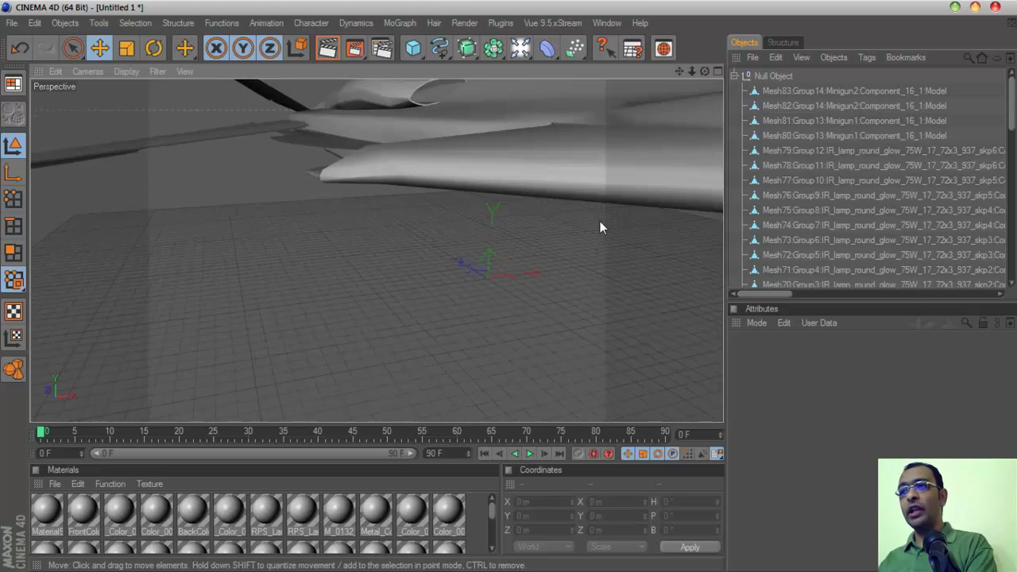
Examine the minigun barrels on both sides of the fuselage, selecting the Minigun1 mesh and the Minigun2 mesh.
{"action": "left_click_drag", "start_coordinate": [679, 71], "coordinate": [705, 71]}
{"action": "left_click", "coordinate": [371, 185]}
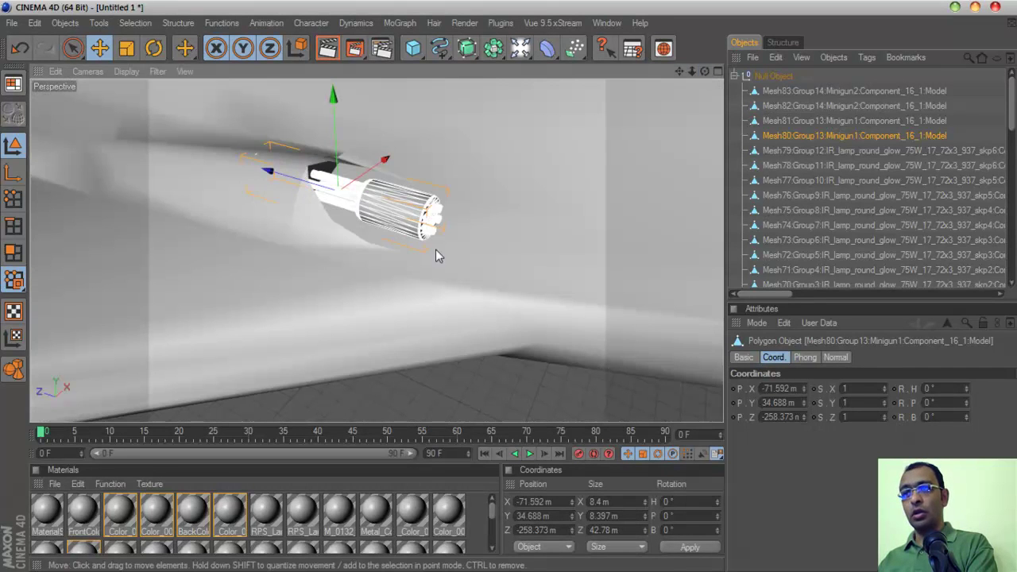
{"action": "left_click_drag", "start_coordinate": [704, 71], "coordinate": [619, 146]}
{"action": "scroll", "coordinate": [612, 147], "scroll_direction": "down", "scroll_amount": 3}
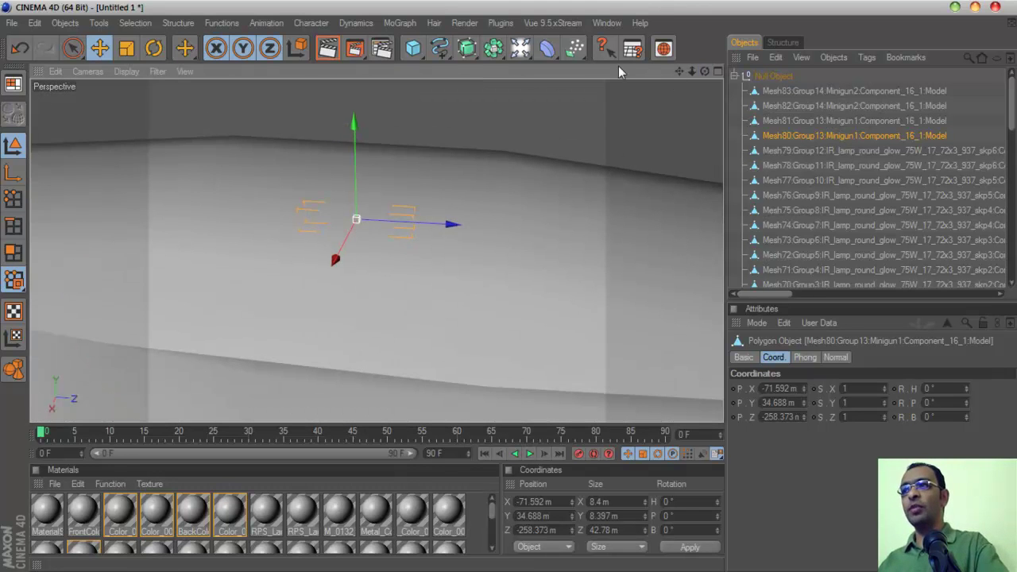
{"action": "left_click_drag", "start_coordinate": [679, 71], "coordinate": [755, 60]}
{"action": "scroll", "coordinate": [432, 234], "scroll_direction": "down", "scroll_amount": 5}
{"action": "scroll", "coordinate": [654, 152], "scroll_direction": "up", "scroll_amount": 4}
{"action": "left_click_drag", "start_coordinate": [688, 109], "coordinate": [602, 57], "text": "alt"}
{"action": "left_click", "coordinate": [400, 287]}
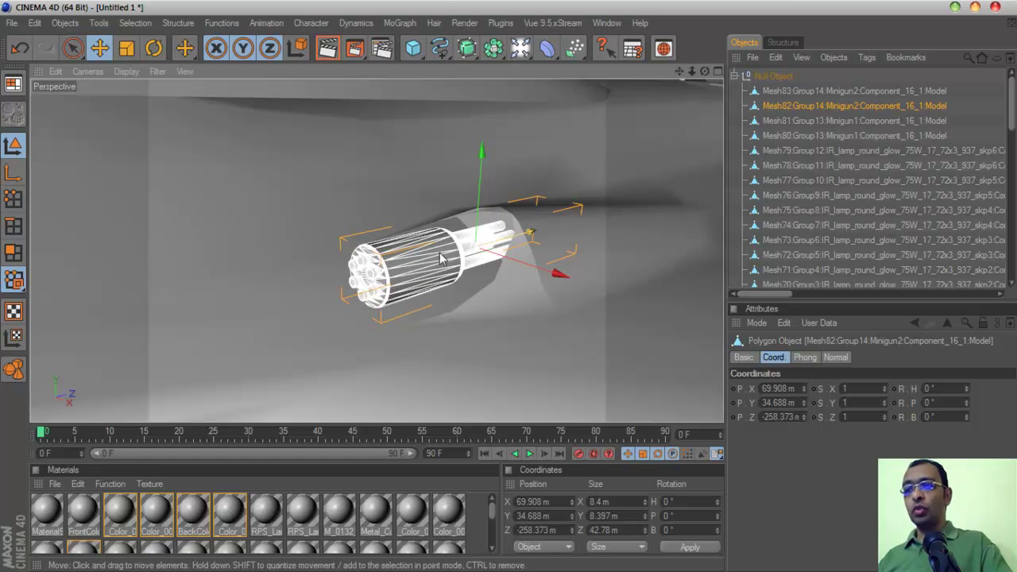
Split the selected Minigun2 mesh into separate parts with Explode Segments.
{"action": "key", "text": "v"}
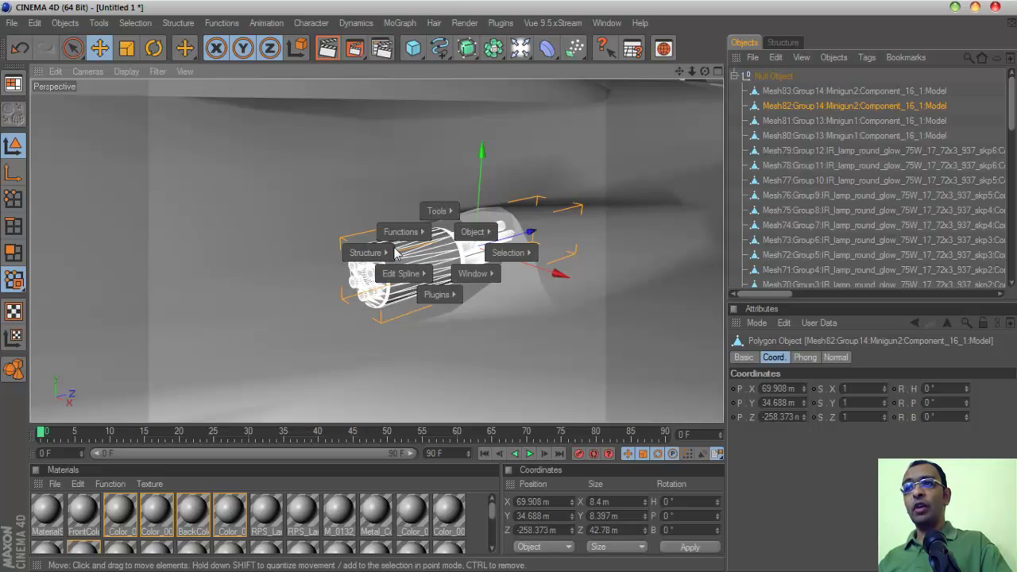
{"action": "mouse_move", "coordinate": [402, 232]}
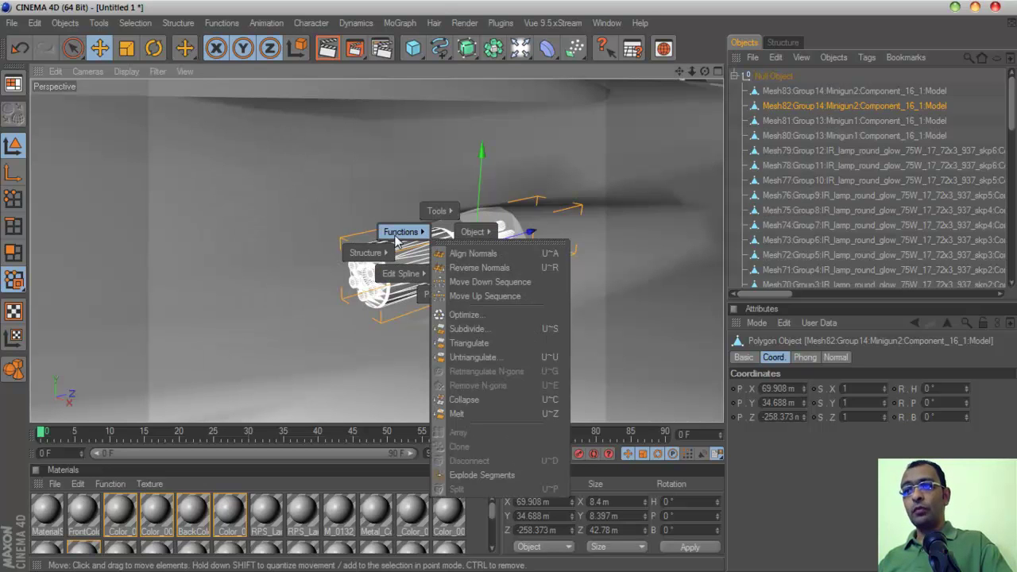
{"action": "left_click", "coordinate": [499, 476]}
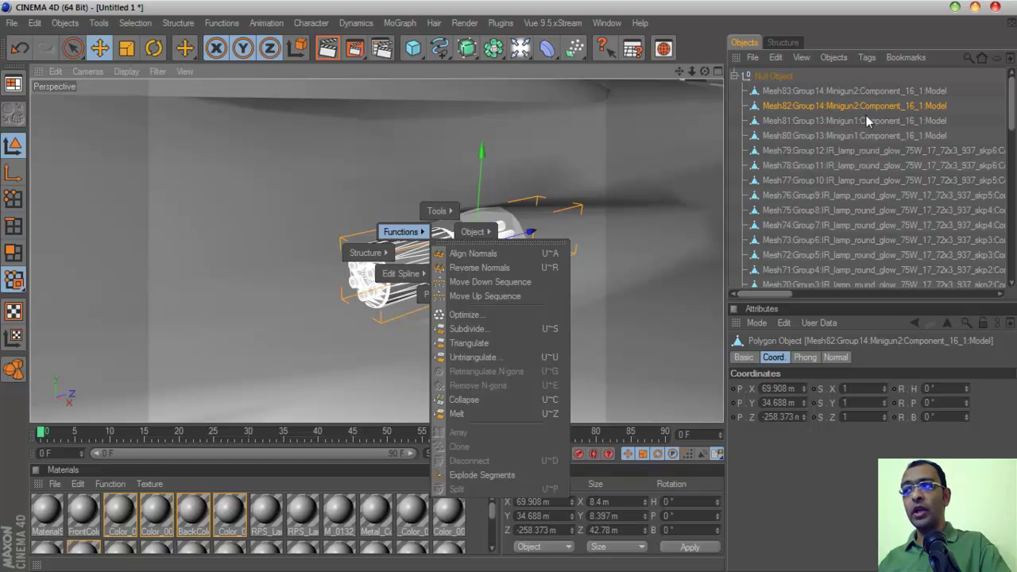
{"action": "left_click", "coordinate": [492, 476]}
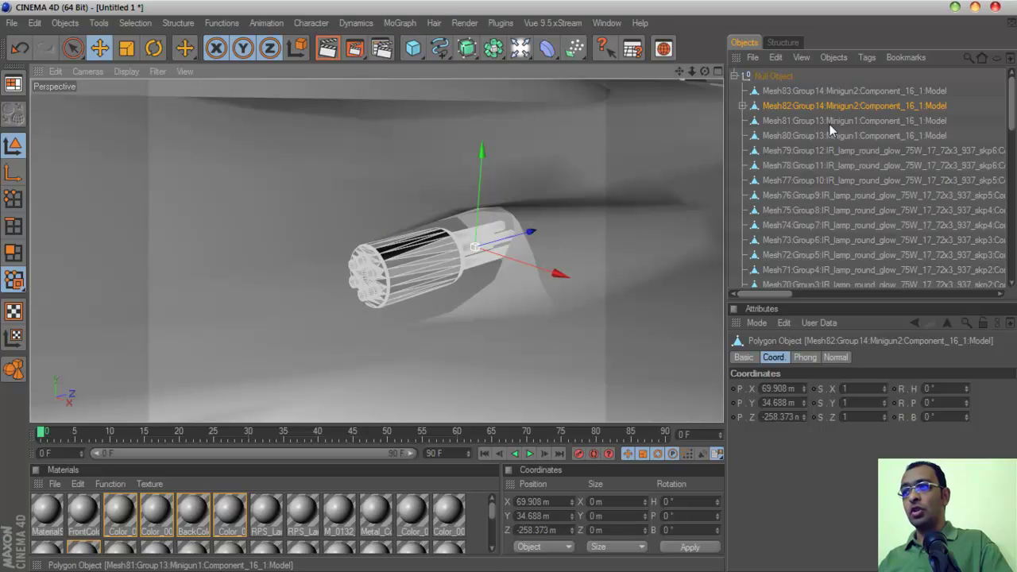
Expand the exploded Minigun2 mesh and look through its list of separate segments.
{"action": "left_click", "coordinate": [743, 106]}
{"action": "left_click", "coordinate": [803, 123]}
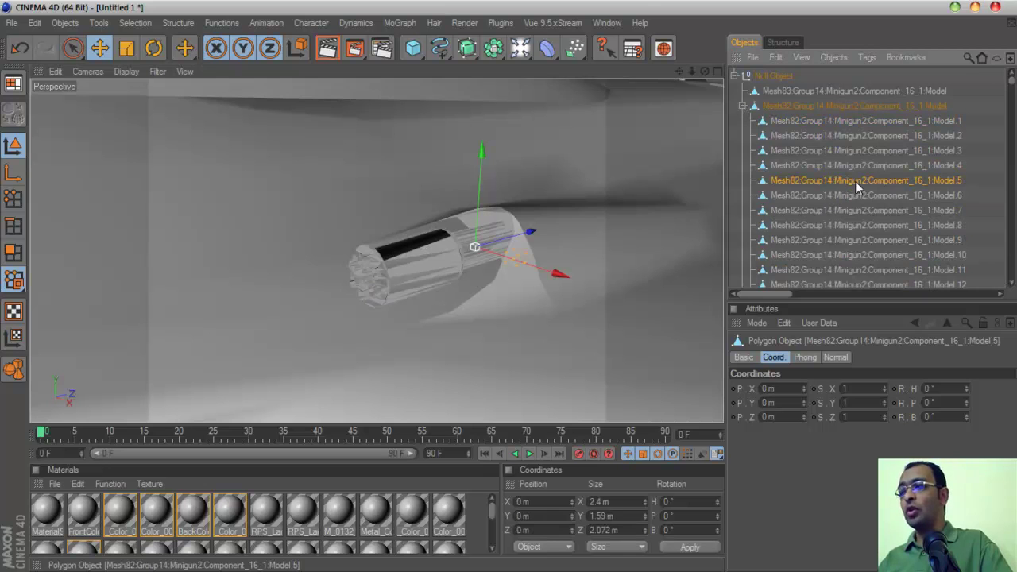
{"action": "left_click_drag", "start_coordinate": [791, 295], "coordinate": [755, 300]}
{"action": "left_click", "coordinate": [821, 122]}
{"action": "scroll", "coordinate": [821, 139], "scroll_direction": "down", "scroll_amount": 5}
{"action": "scroll", "coordinate": [823, 150], "scroll_direction": "down", "scroll_amount": 20}
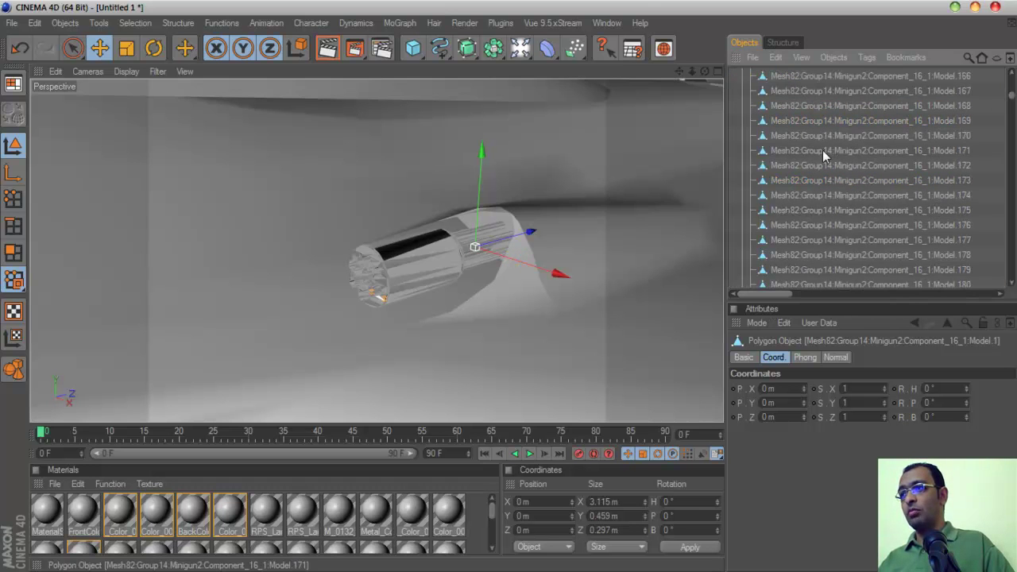
{"action": "scroll", "coordinate": [823, 151], "scroll_direction": "down", "scroll_amount": 20}
{"action": "left_click_drag", "start_coordinate": [1007, 118], "coordinate": [1012, 78]}
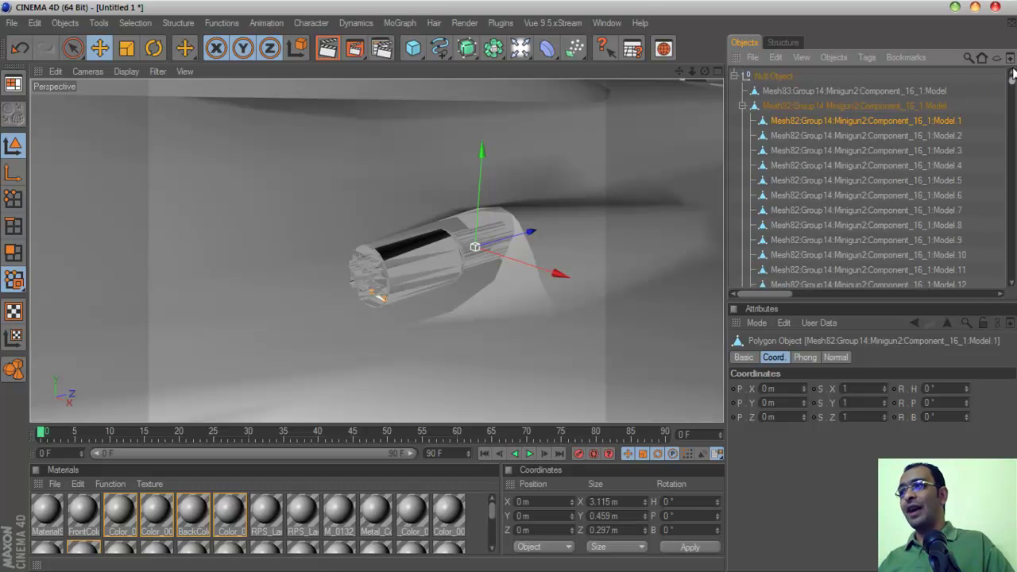
Collapse the Minigun2 hierarchy and undo the Explode Segments operation.
{"action": "left_click", "coordinate": [743, 106]}
{"action": "left_click", "coordinate": [810, 109]}
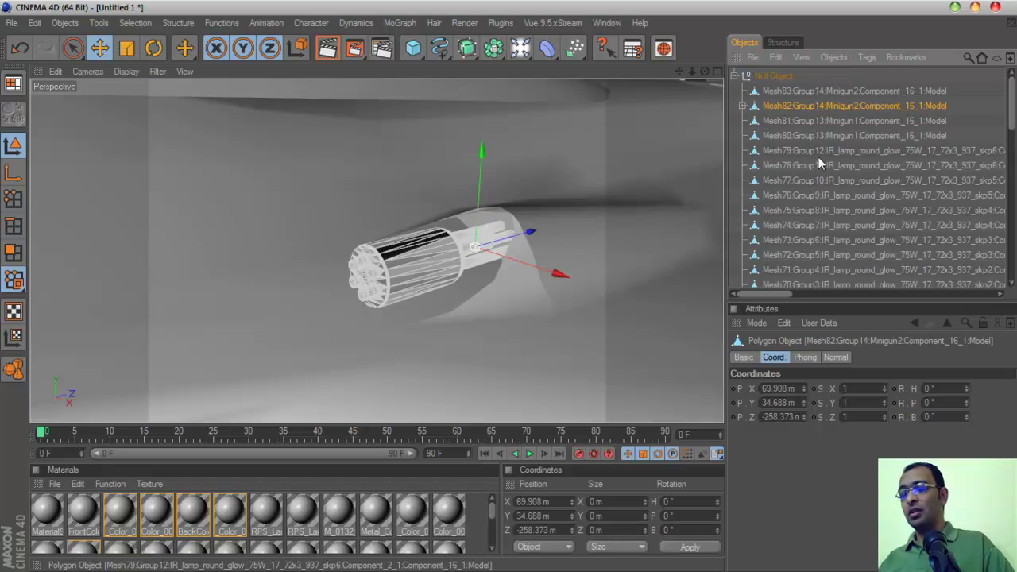
{"action": "key", "text": "ctrl+z"}
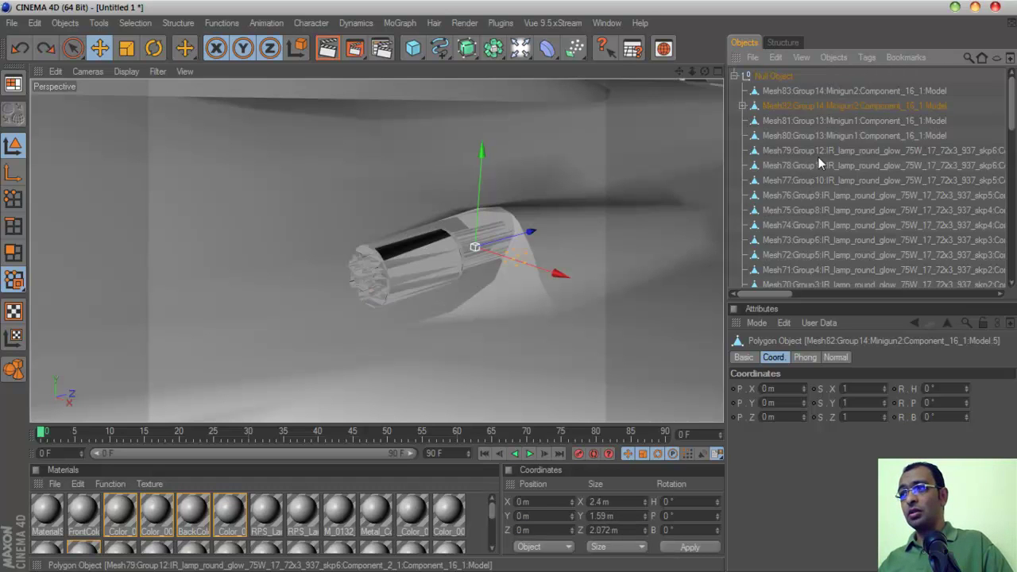
{"action": "key", "text": "ctrl+y"}
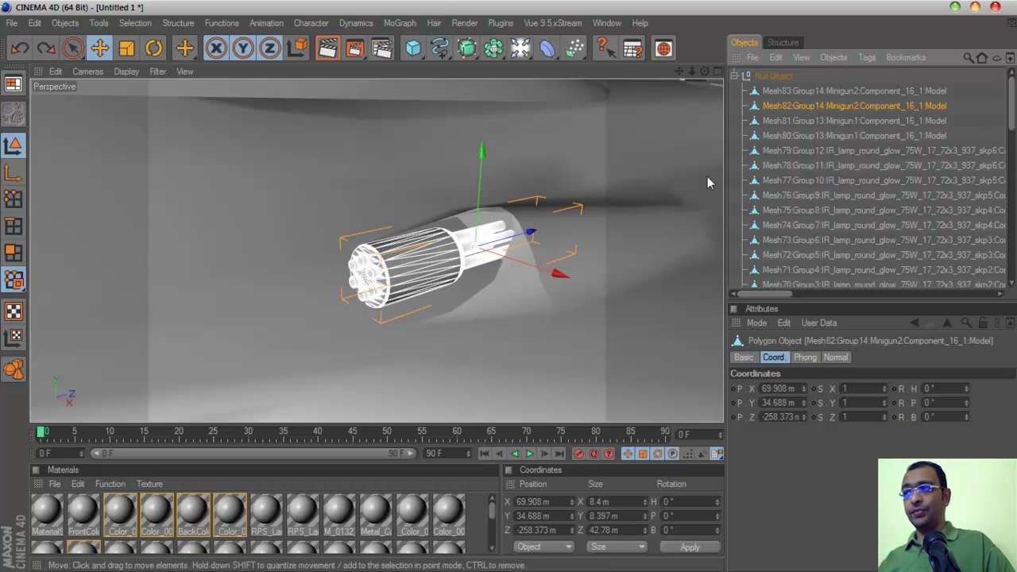
Triangulate the Minigun2 mesh and run Optimize on it.
{"action": "key", "text": "v"}
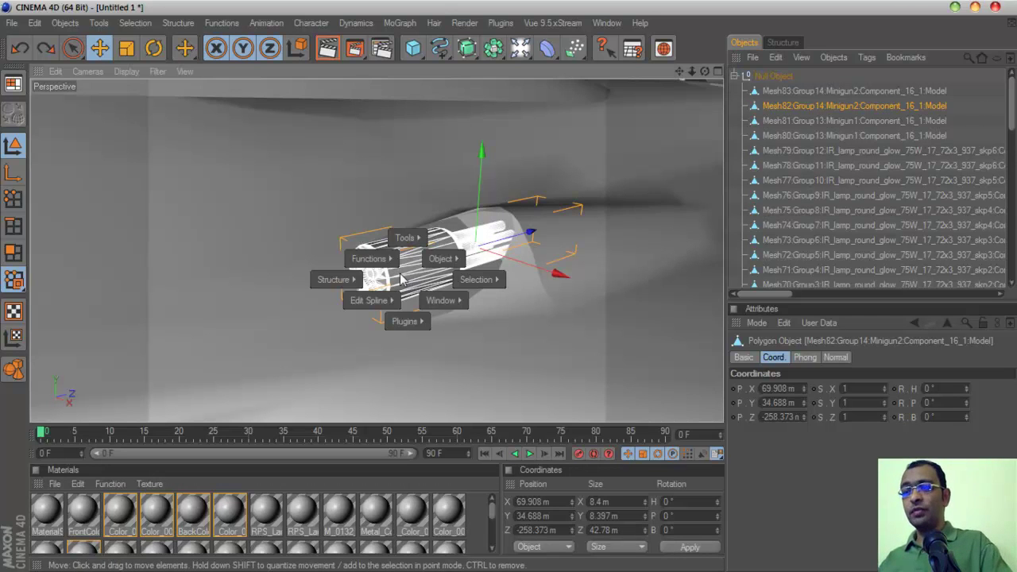
{"action": "mouse_move", "coordinate": [301, 282]}
{"action": "mouse_move", "coordinate": [367, 259]}
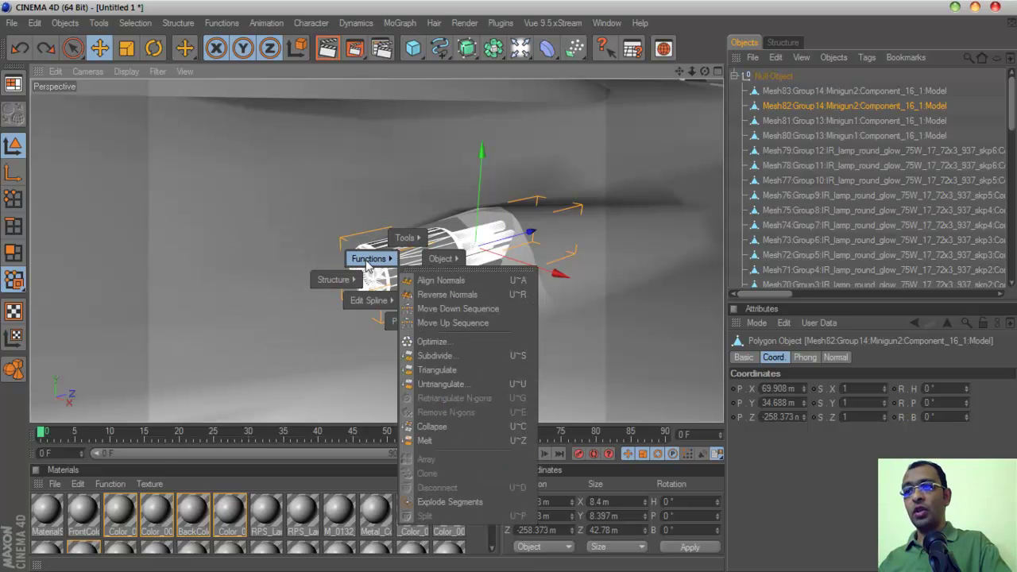
{"action": "left_click", "coordinate": [472, 368]}
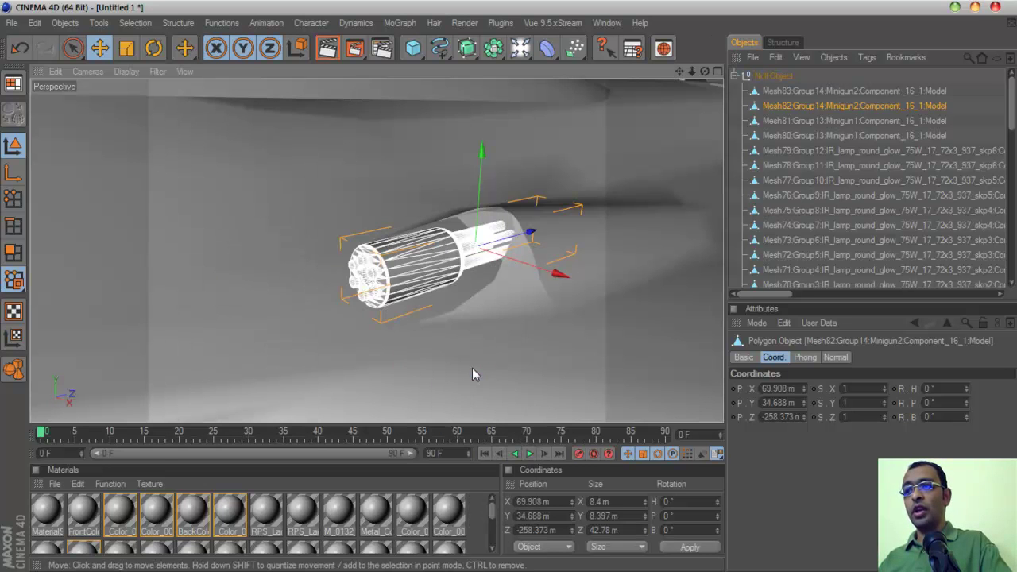
{"action": "key", "text": "v"}
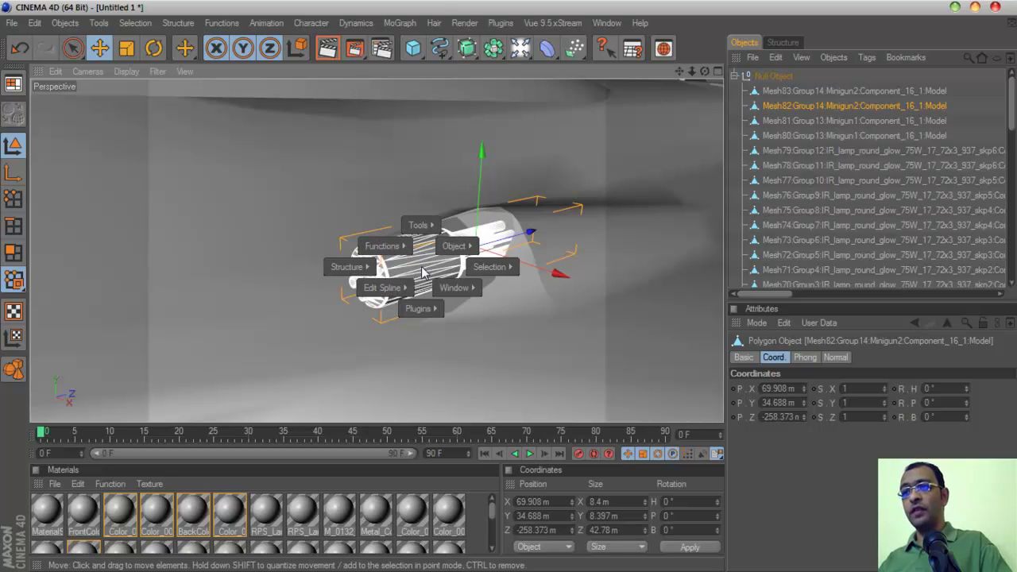
{"action": "mouse_move", "coordinate": [391, 251]}
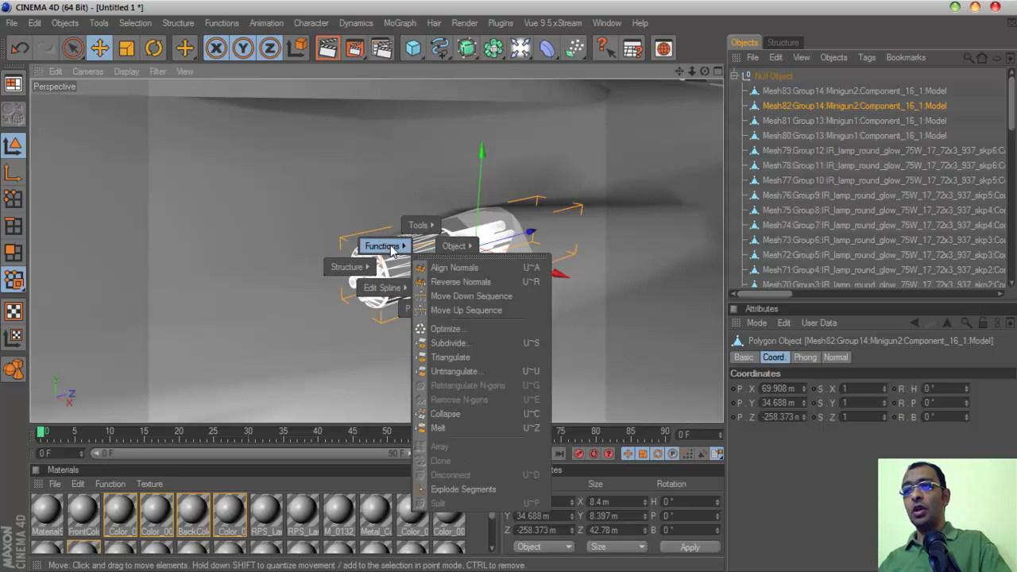
{"action": "left_click", "coordinate": [464, 332]}
{"action": "left_click", "coordinate": [487, 369]}
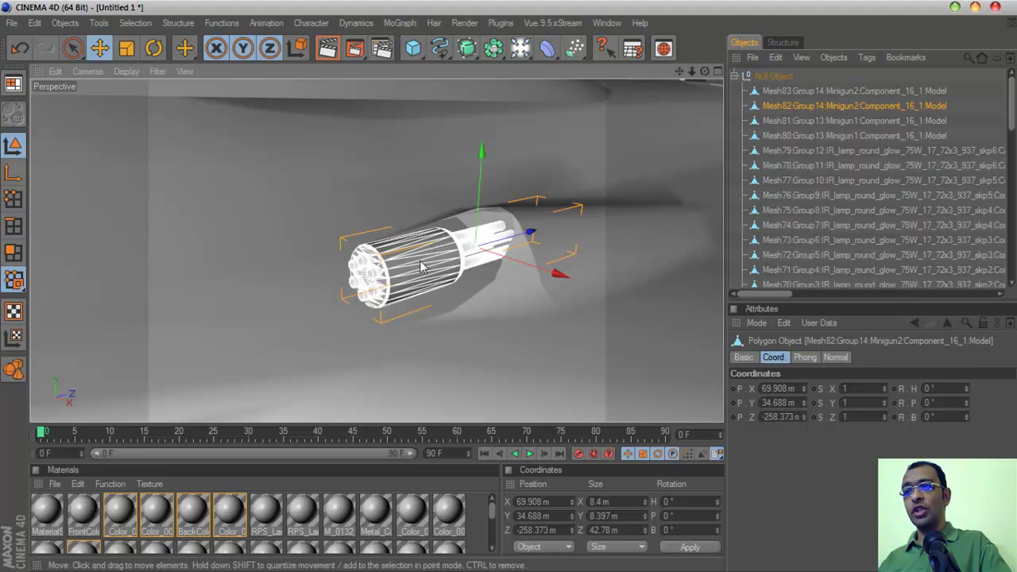
Subdivide the Minigun2 mesh with a subdivision of 1 and deselect it.
{"action": "key", "text": "v"}
{"action": "mouse_move", "coordinate": [389, 241]}
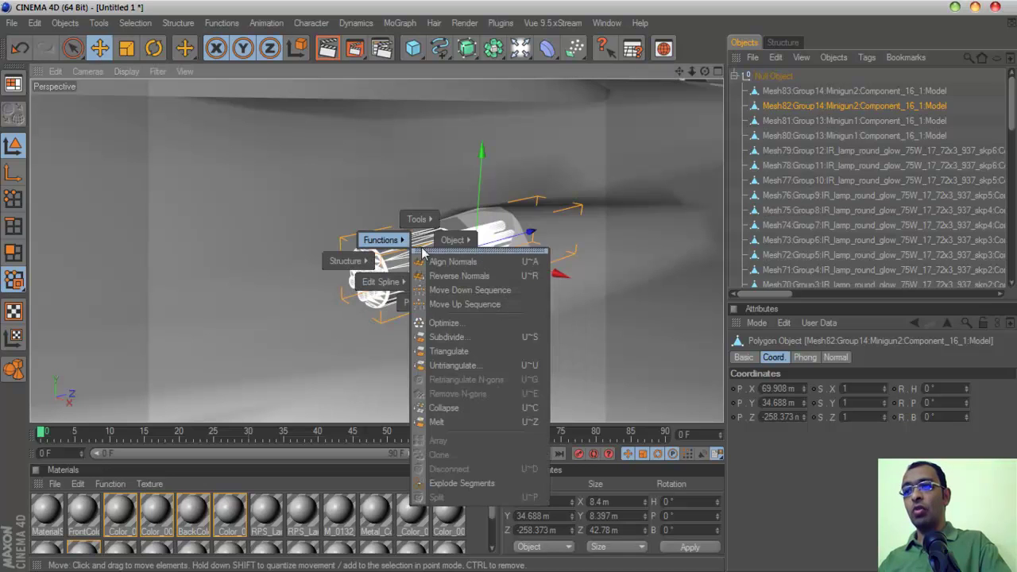
{"action": "left_click", "coordinate": [476, 338]}
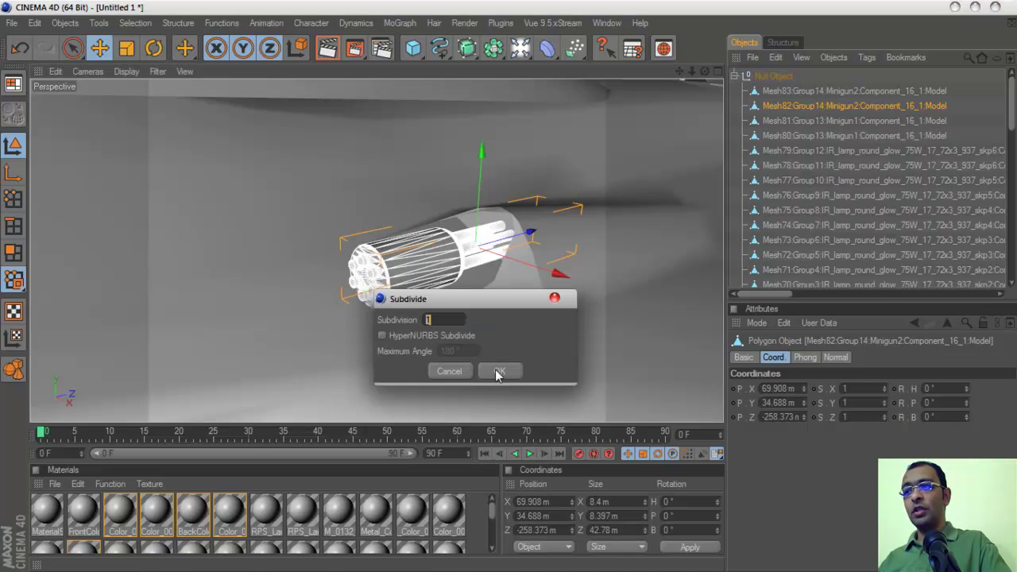
{"action": "left_click", "coordinate": [496, 369]}
{"action": "left_click", "coordinate": [961, 118]}
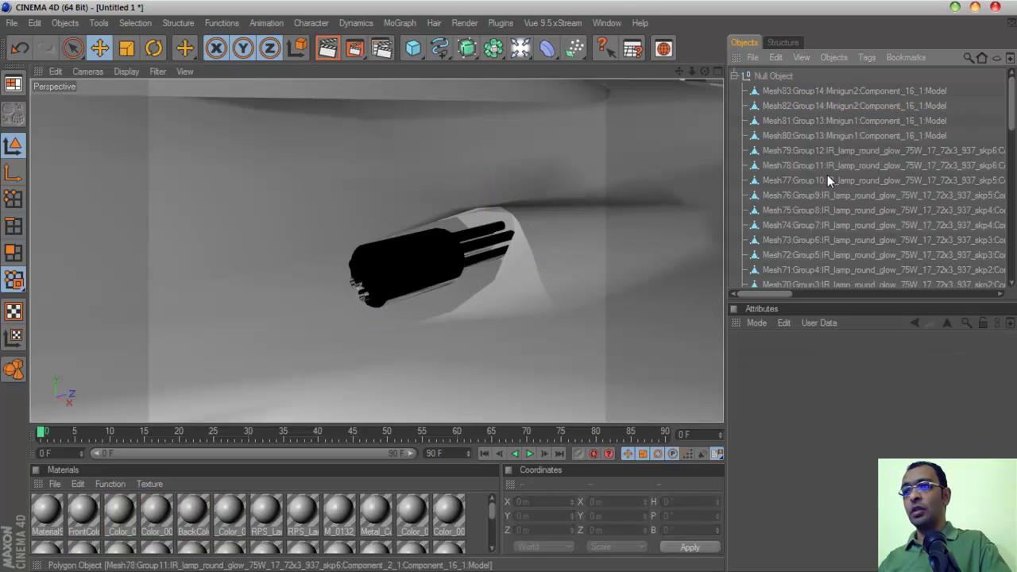
Set the Phong angle to 30° in the Minigun2 mesh's Phong tag.
{"action": "left_click", "coordinate": [823, 118]}
{"action": "left_click", "coordinate": [818, 133]}
{"action": "left_click", "coordinate": [814, 148]}
{"action": "left_click", "coordinate": [814, 135]}
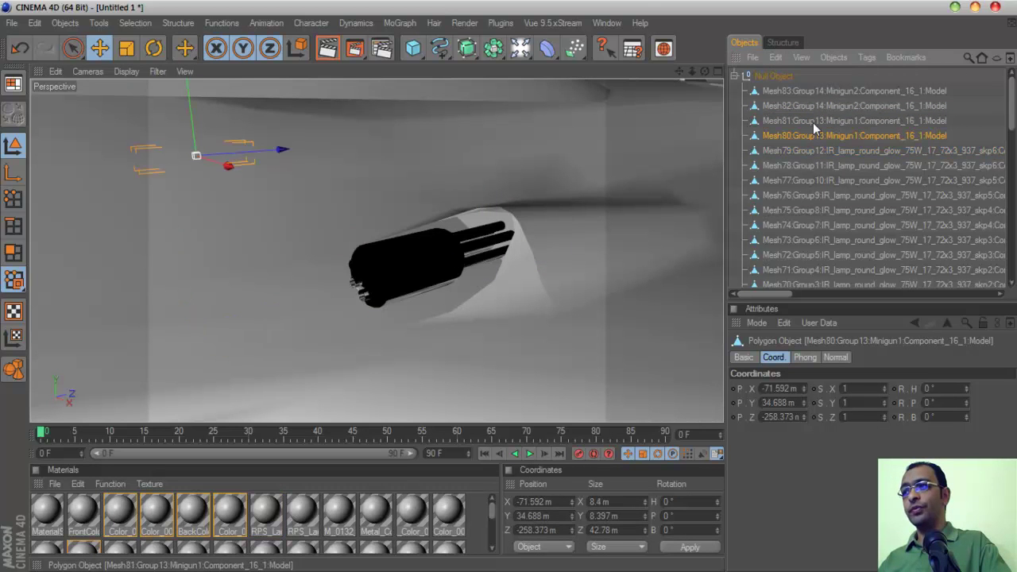
{"action": "left_click", "coordinate": [393, 269]}
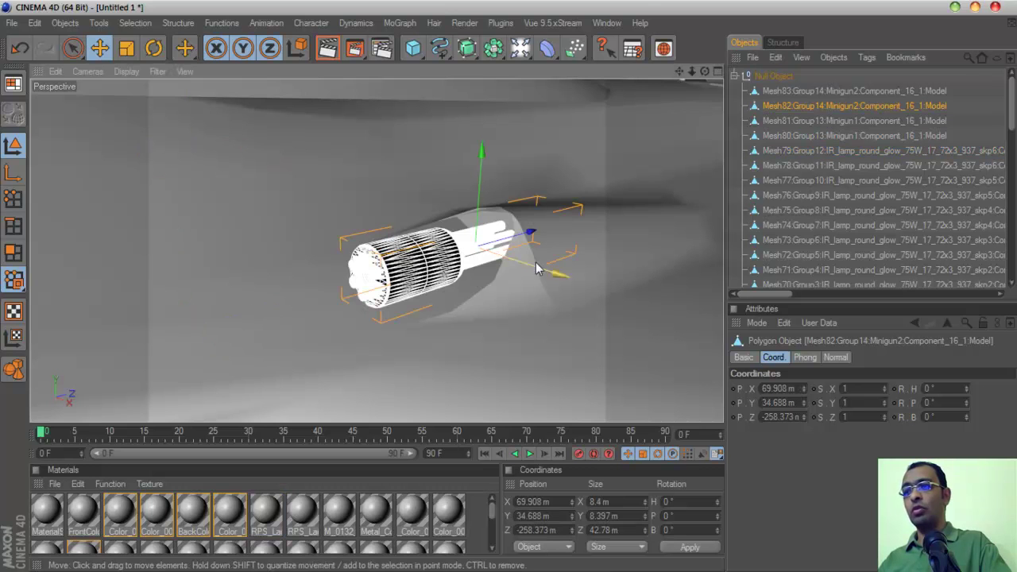
{"action": "left_click_drag", "start_coordinate": [763, 294], "coordinate": [934, 292]}
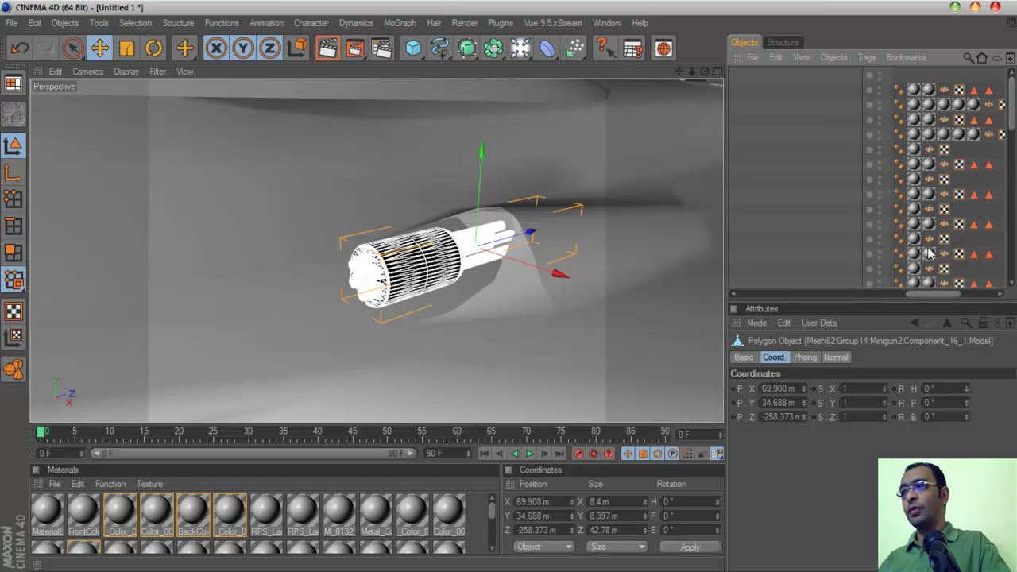
{"action": "left_click", "coordinate": [903, 99]}
{"action": "left_click_drag", "start_coordinate": [838, 401], "coordinate": [790, 403]}
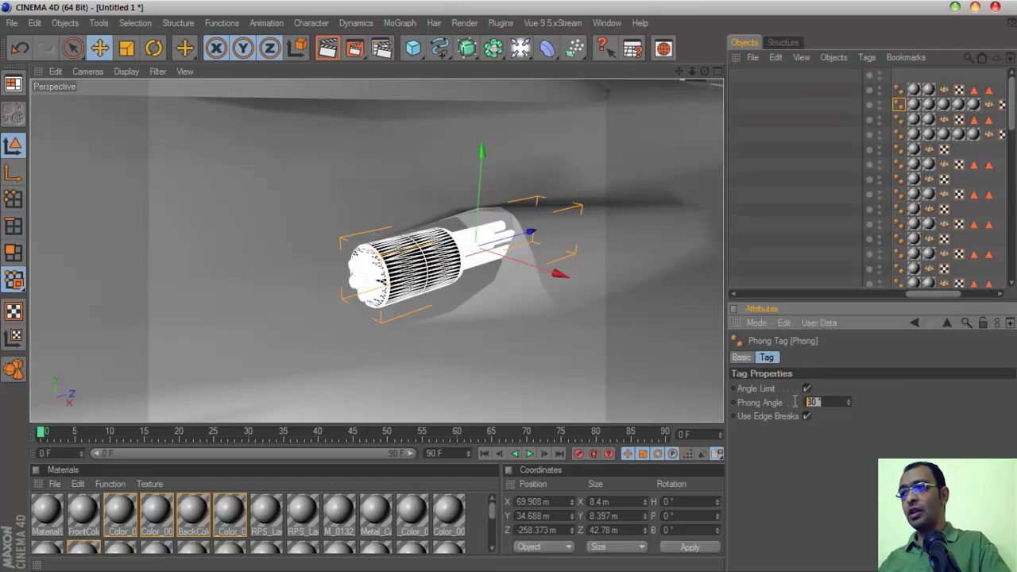
{"action": "type", "text": "3"}
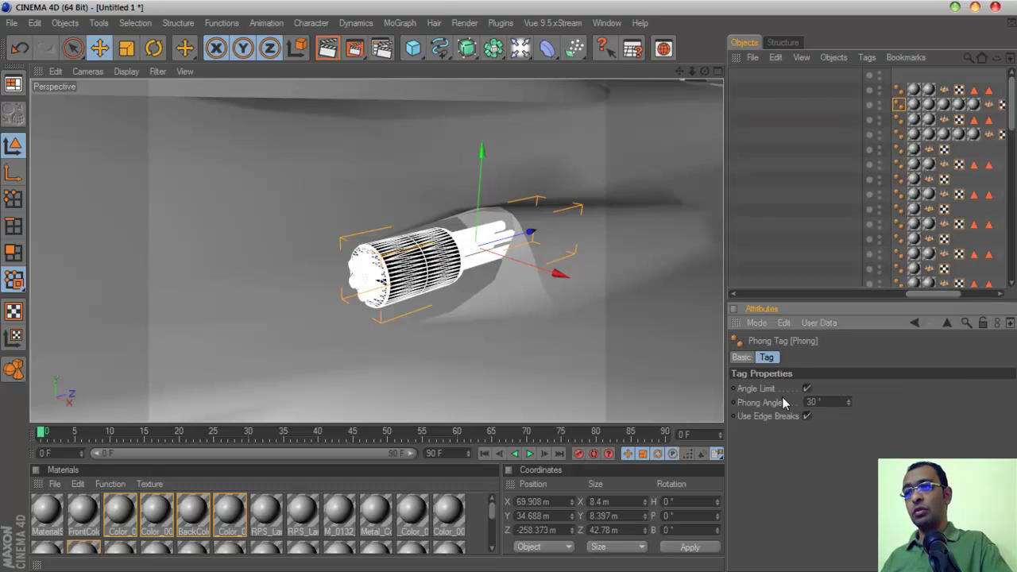
{"action": "left_click", "coordinate": [788, 230]}
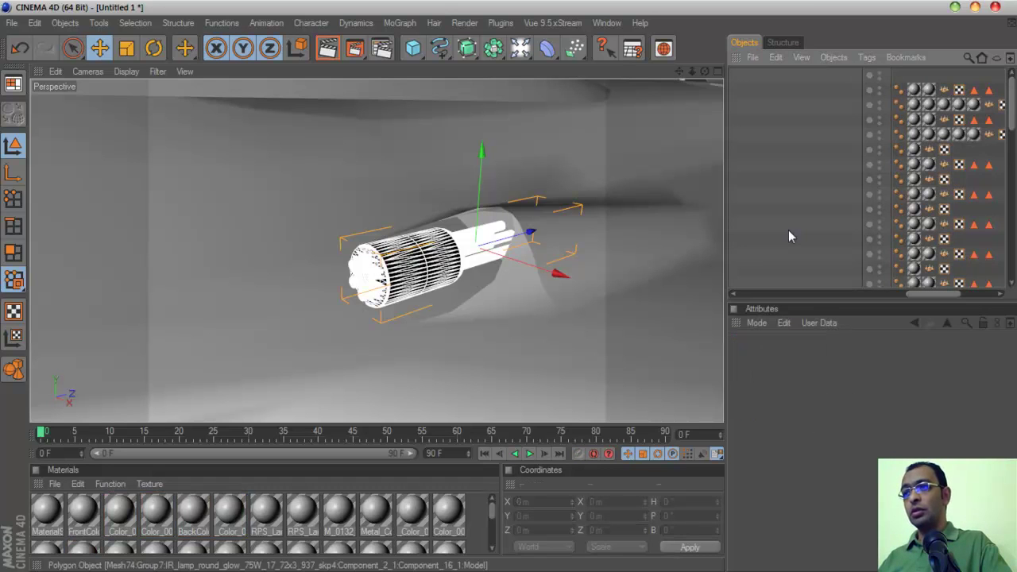
Check the Minigun2 barrel's shading and undo the Phong angle and mesh edits made to it.
{"action": "left_click_drag", "start_coordinate": [704, 71], "coordinate": [656, 68]}
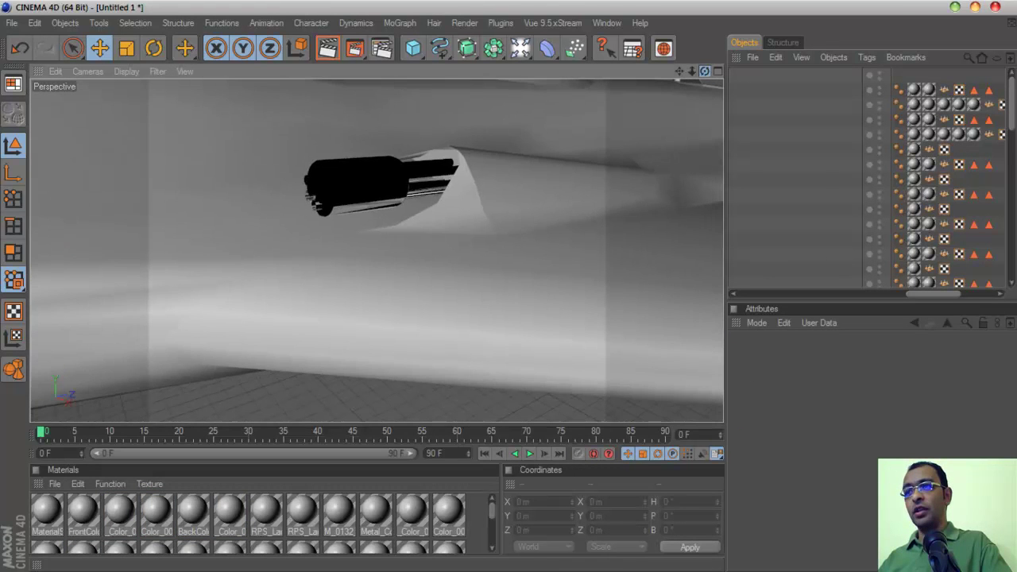
{"action": "left_click_drag", "start_coordinate": [628, 104], "coordinate": [612, 110]}
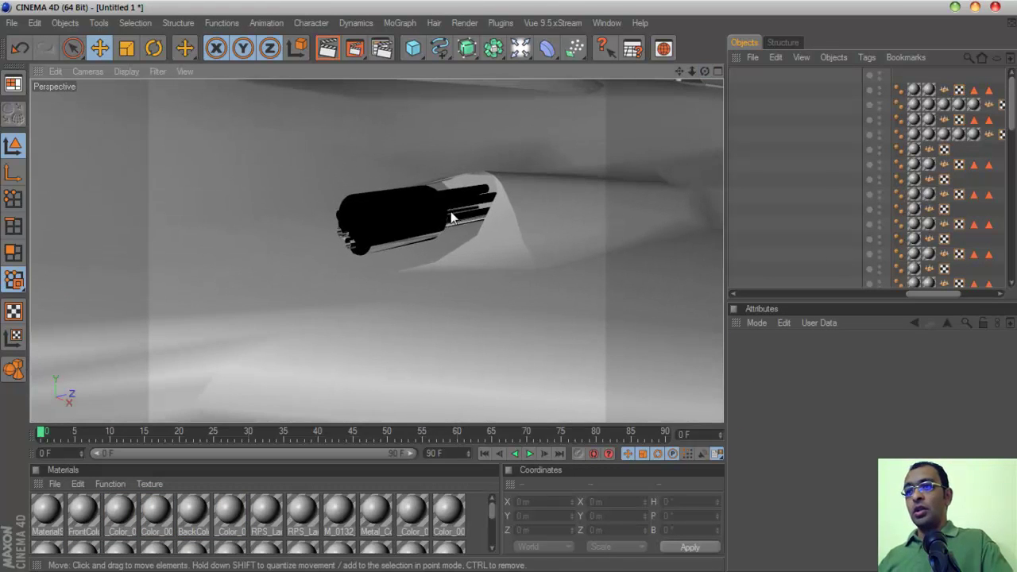
{"action": "left_click", "coordinate": [452, 217]}
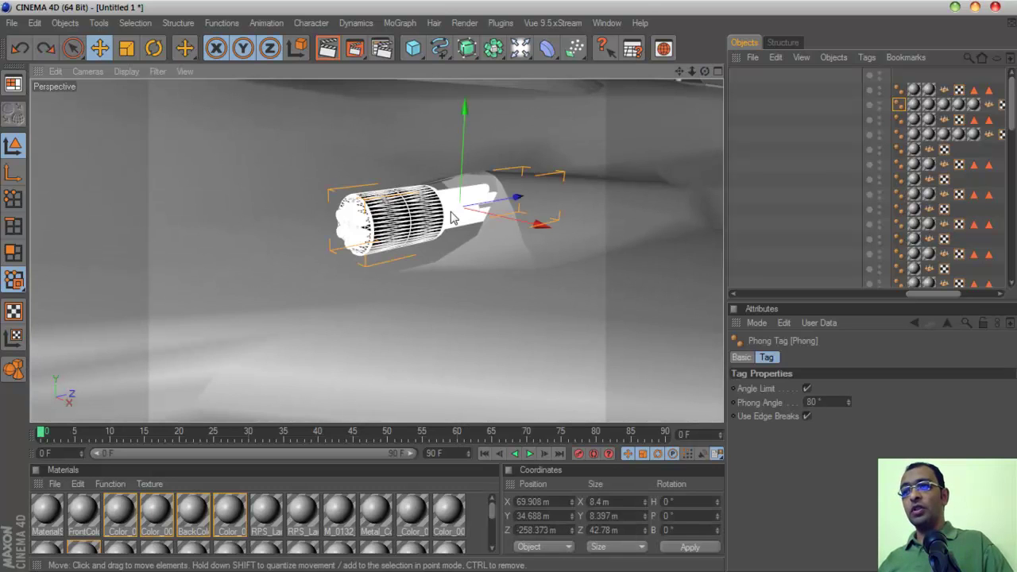
{"action": "key", "text": "ctrl+z"}
{"action": "key", "text": "ctrl+z"}
{"action": "key", "text": "ctrl+z"}
{"action": "key", "text": "ctrl+z"}
{"action": "key", "text": "ctrl+z"}
{"action": "key", "text": "ctrl+z"}
{"action": "key", "text": "ctrl+z"}
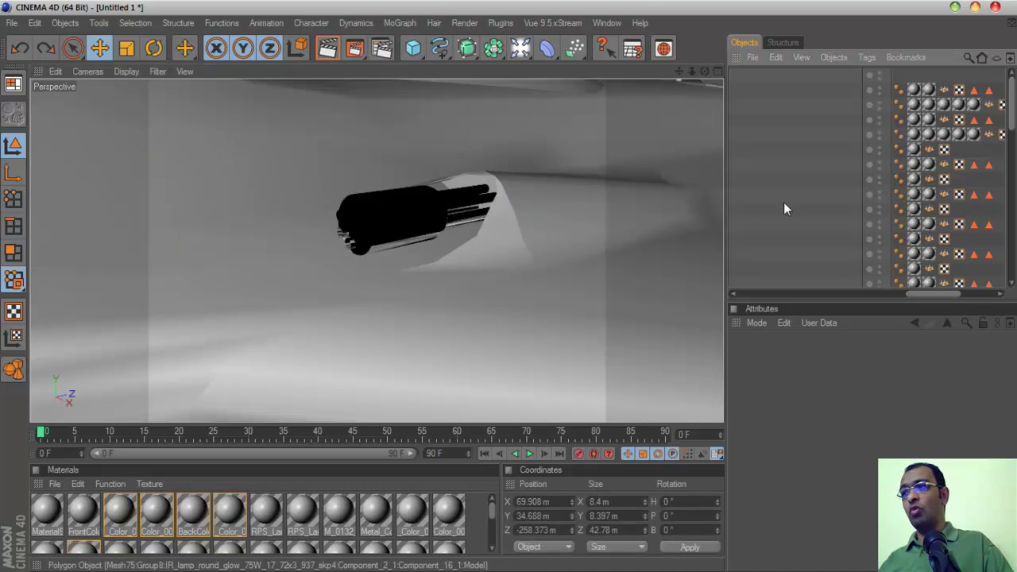
{"action": "key", "text": "ctrl+z"}
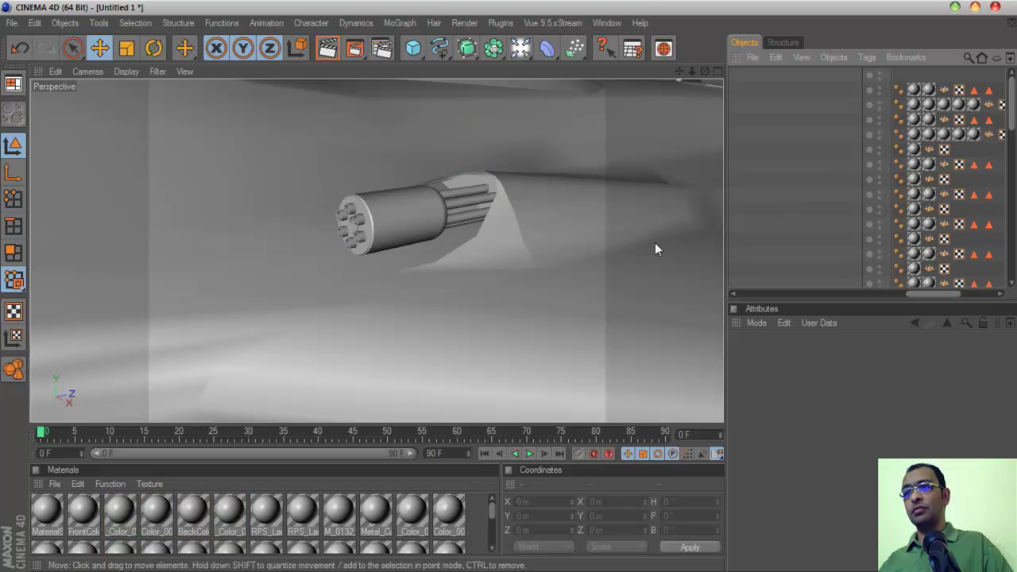
Examine the Minigun2 mesh up close and the whole aircraft, and select the main fuselage mesh.
{"action": "left_click", "coordinate": [486, 227]}
{"action": "scroll", "coordinate": [604, 191], "scroll_direction": "up", "scroll_amount": 10}
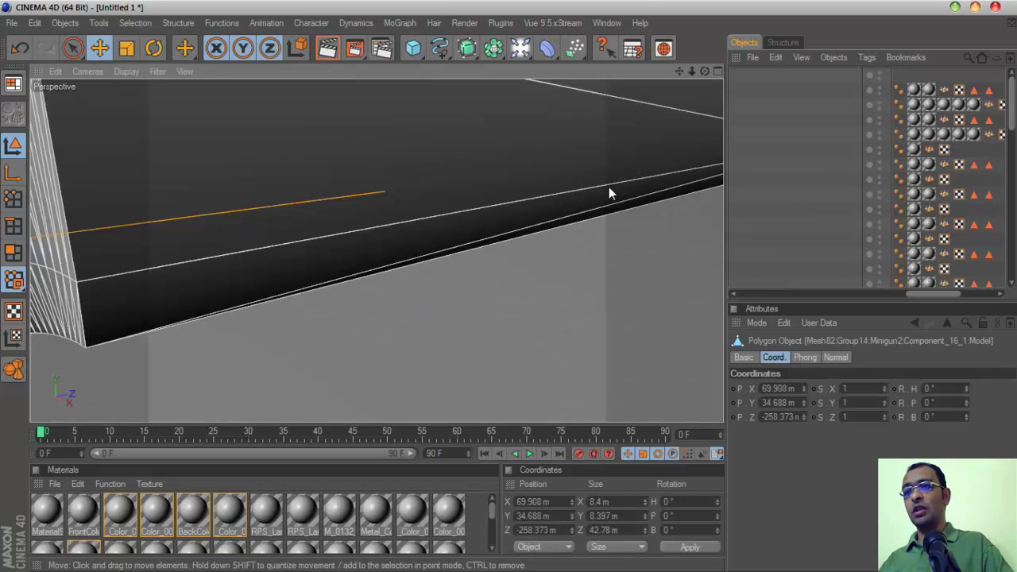
{"action": "mouse_move", "coordinate": [691, 71]}
{"action": "left_mouse_down"}
{"action": "mouse_move", "coordinate": [500, 71]}
{"action": "mouse_move", "coordinate": [678, 76]}
{"action": "left_mouse_up"}
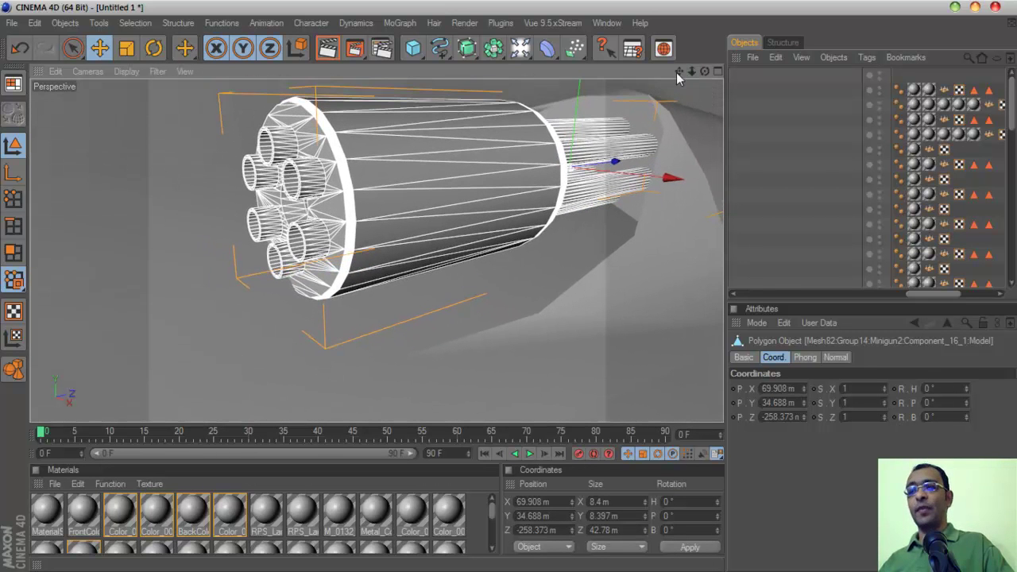
{"action": "scroll", "coordinate": [598, 142], "scroll_direction": "down", "scroll_amount": 10}
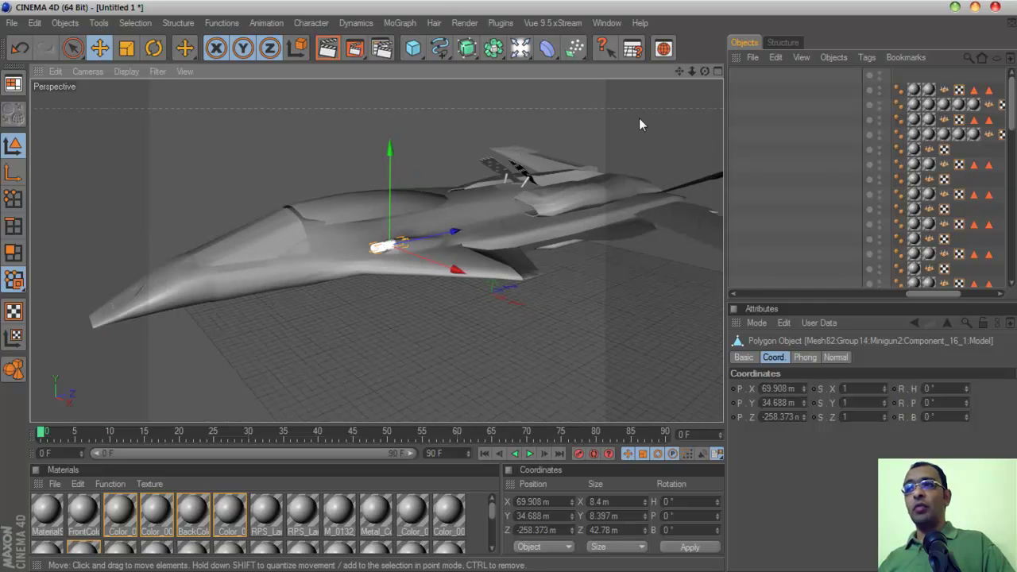
{"action": "left_click_drag", "start_coordinate": [705, 71], "coordinate": [741, 59]}
{"action": "scroll", "coordinate": [584, 175], "scroll_direction": "down", "scroll_amount": 3}
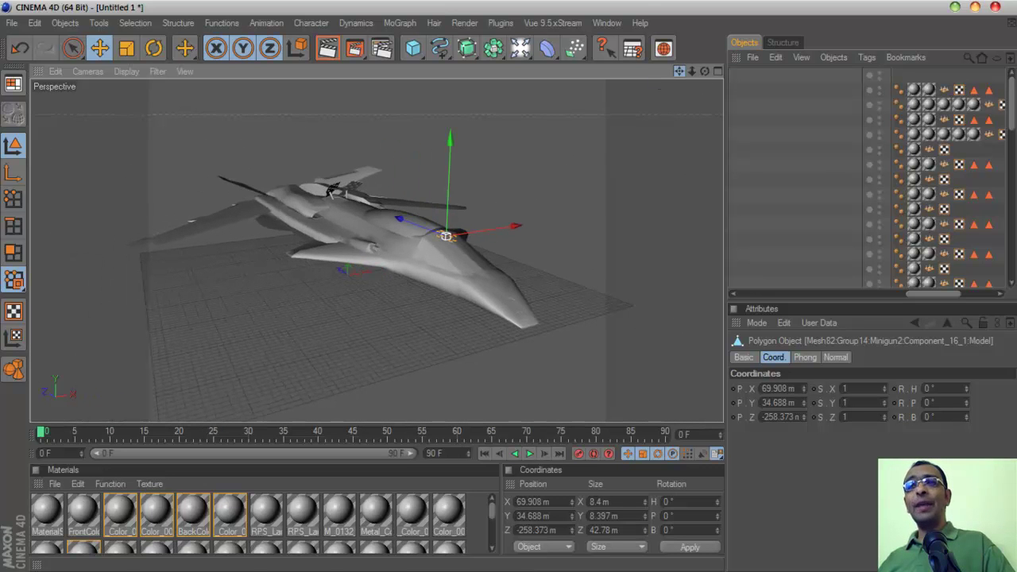
{"action": "left_click", "coordinate": [459, 299]}
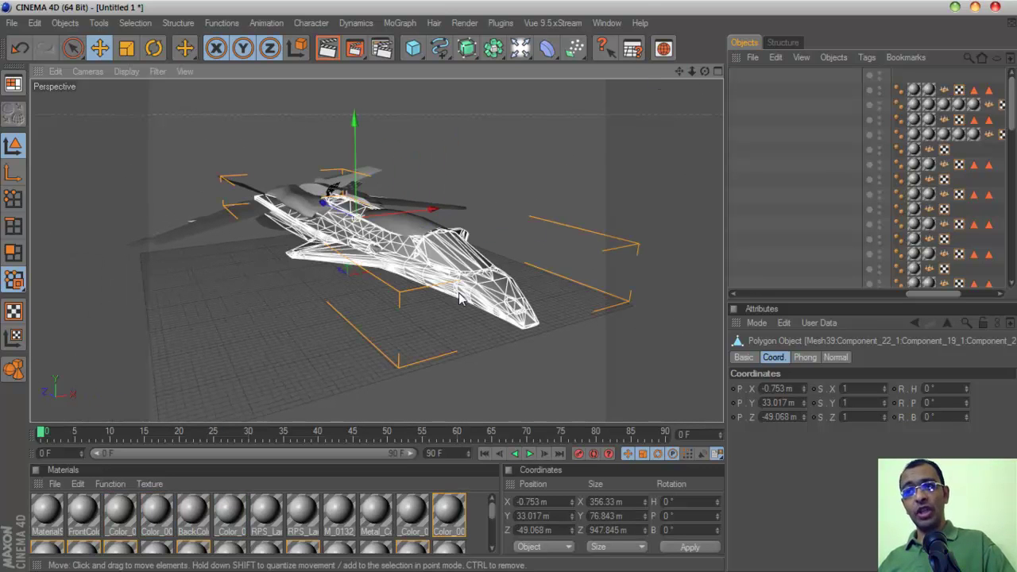